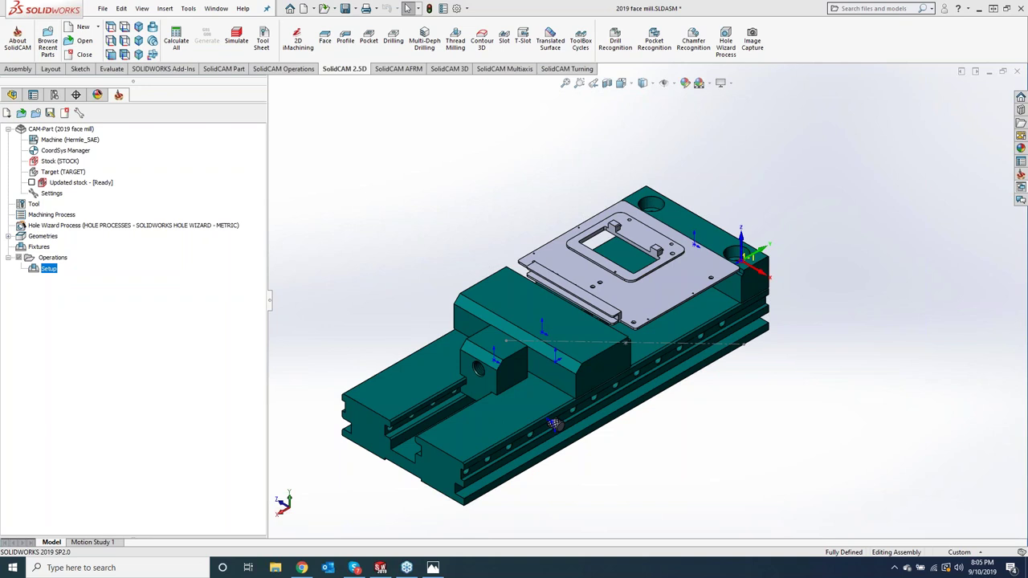
# - Bring up the SolidCAM University YouTube playlists page in the browser
pyautogui.click(298, 570)
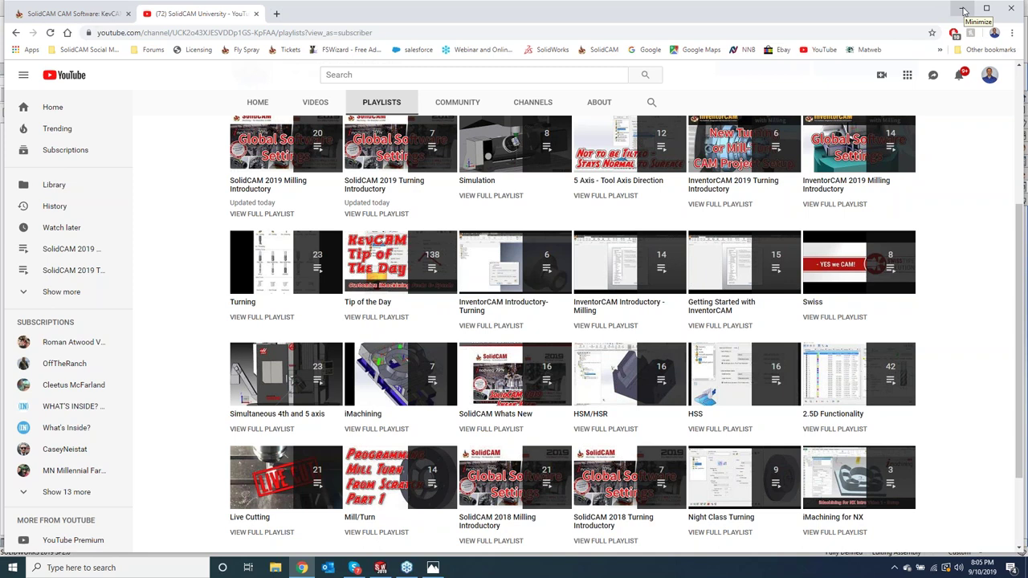
pyautogui.click(963, 10)
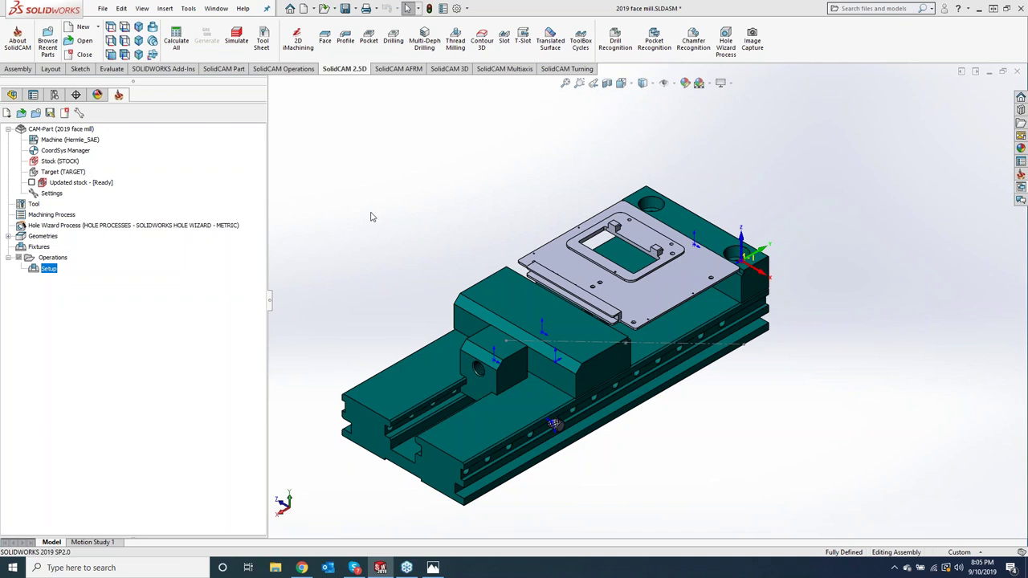
# - Start a face milling operation on the stock-based facemill geometry and review its 50 mm tool 13
pyautogui.click(325, 37)
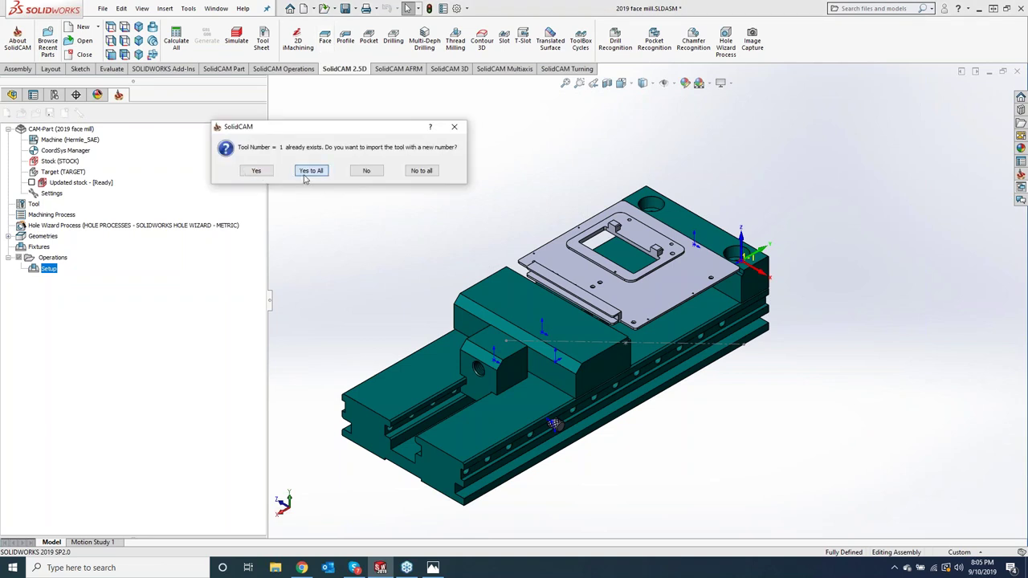
pyautogui.click(311, 171)
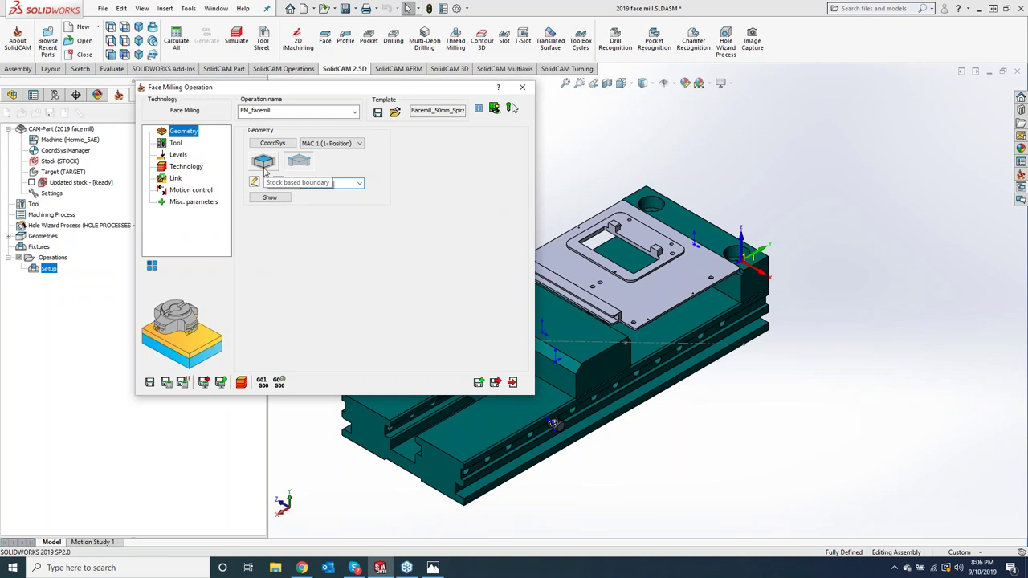
pyautogui.click(263, 162)
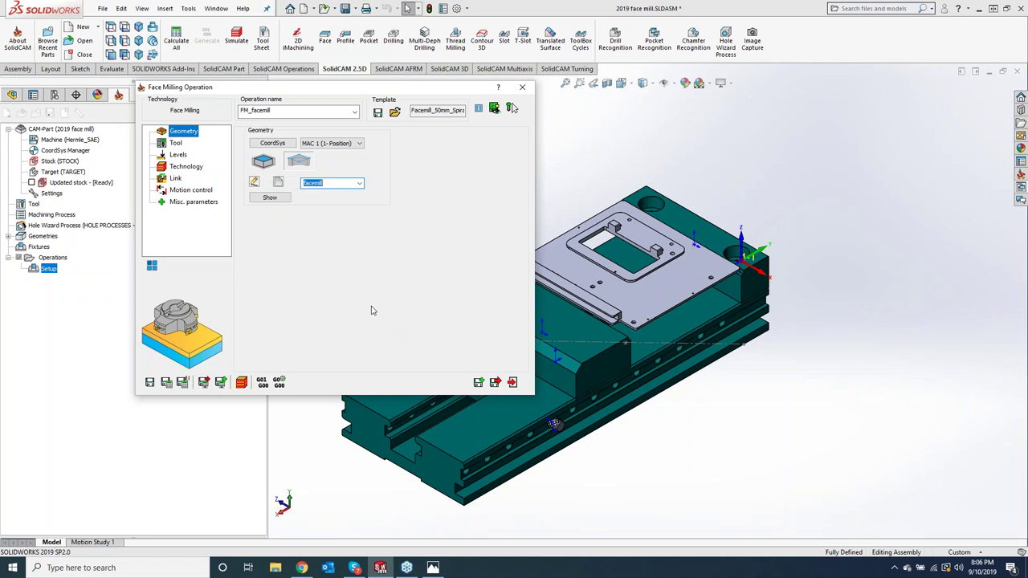
pyautogui.click(177, 145)
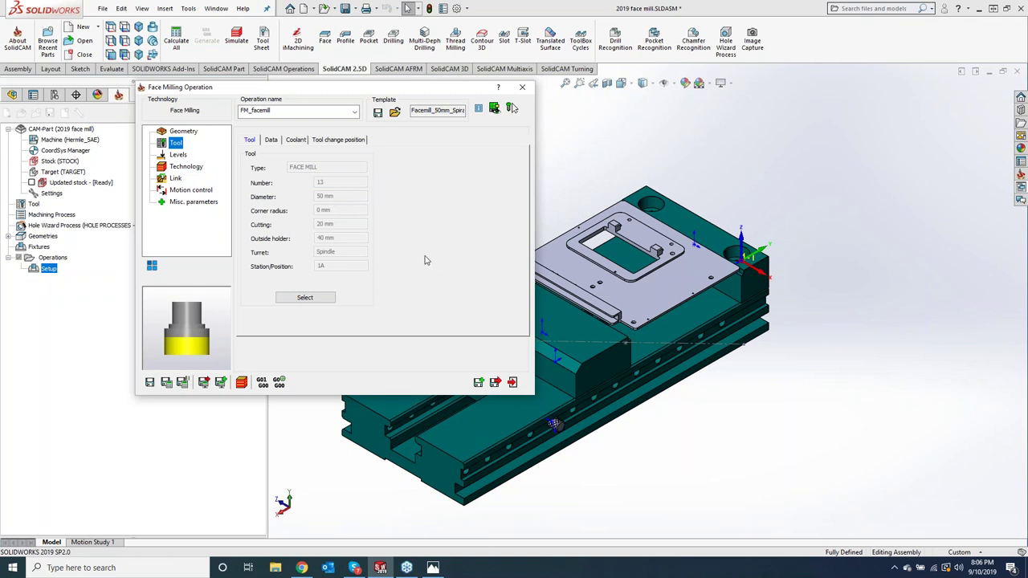
# - Reference the upper level to the top of stock, with 0.5 face depth and 0.1 max step down
pyautogui.click(178, 155)
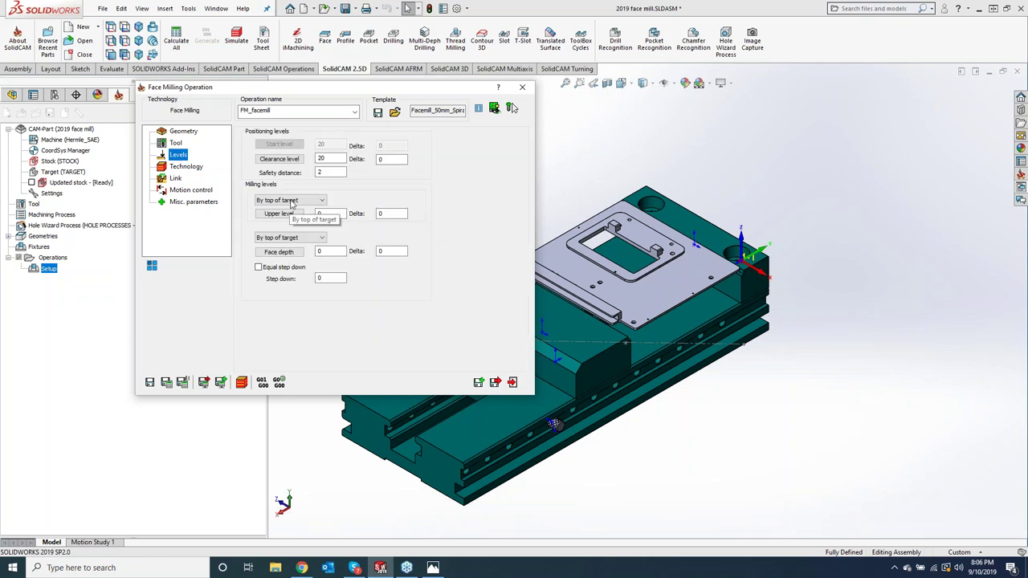
pyautogui.click(292, 201)
pyautogui.click(277, 216)
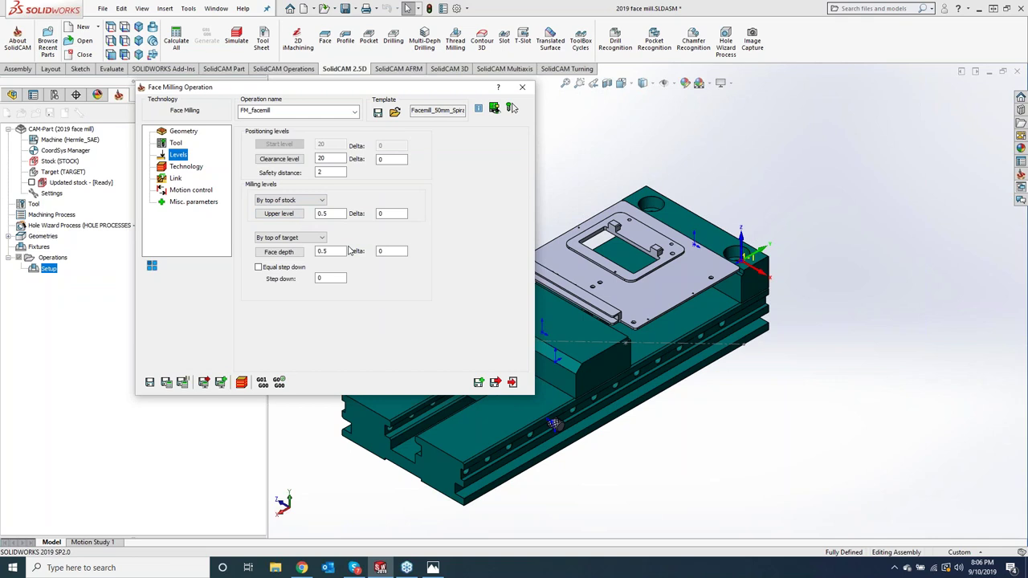
pyautogui.moveTo(329, 251)
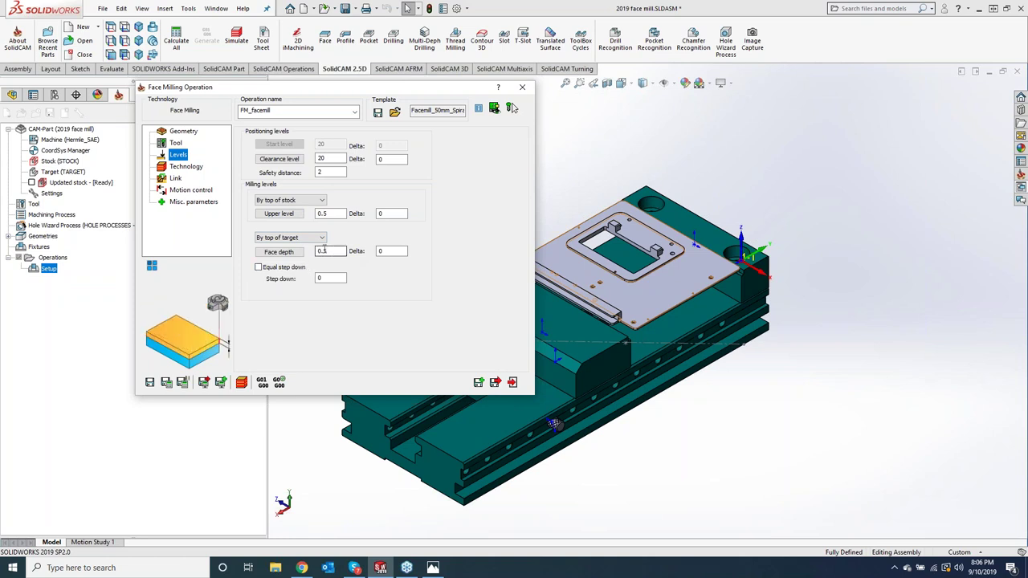
pyautogui.click(318, 202)
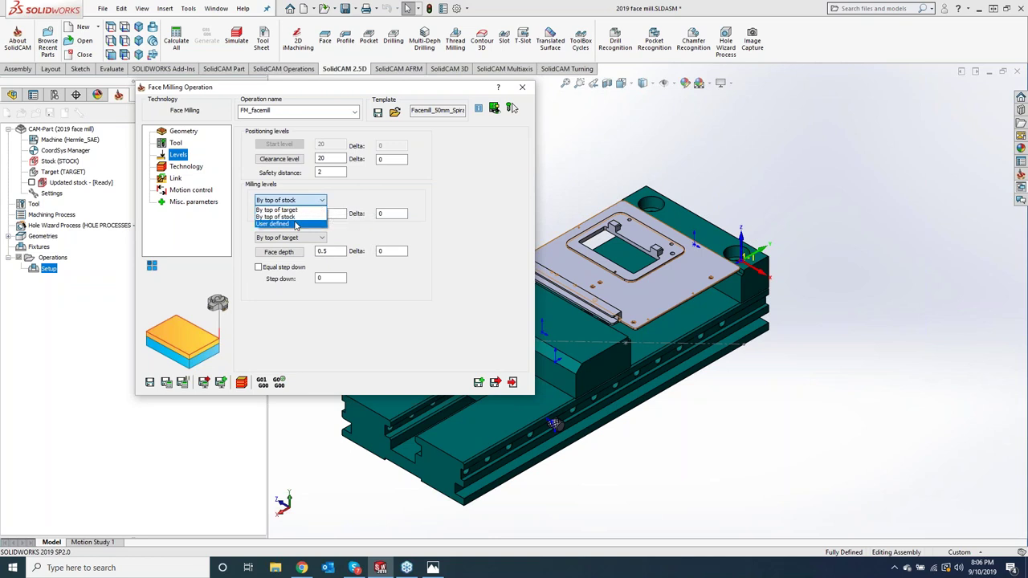
pyautogui.click(463, 227)
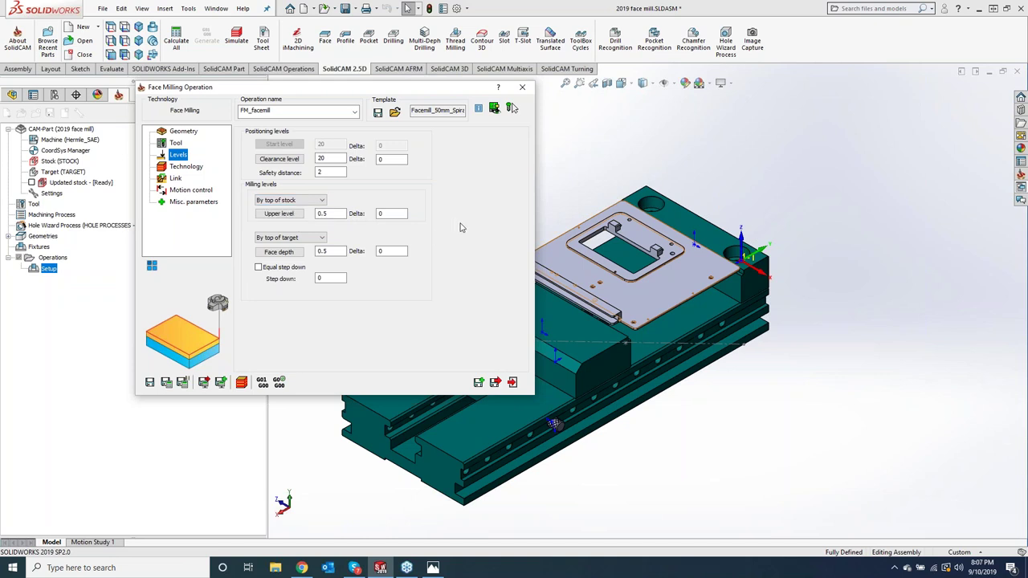
pyautogui.click(328, 277)
pyautogui.doubleClick(329, 277)
pyautogui.write('.1')
pyautogui.click(259, 267)
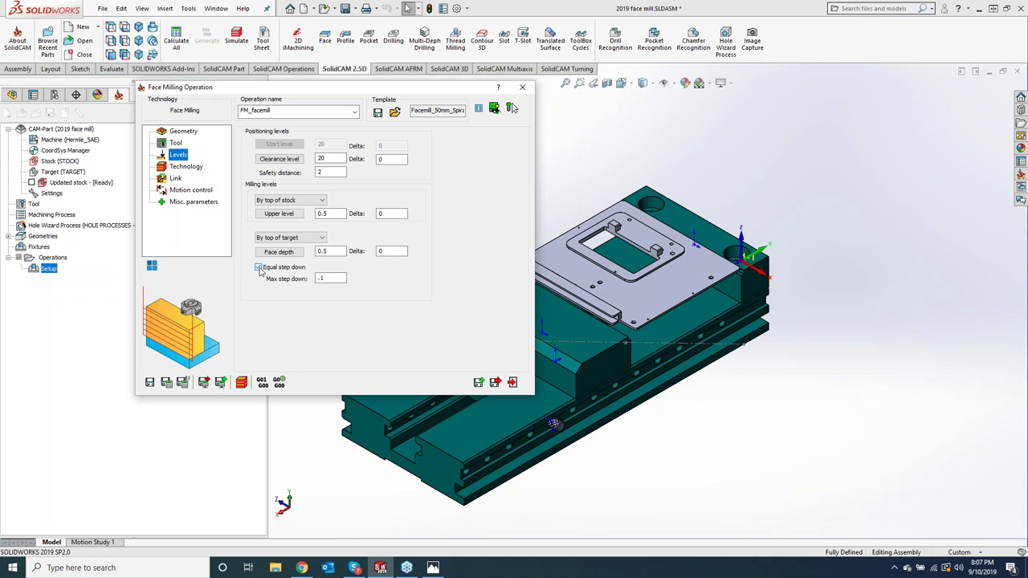
pyautogui.click(336, 253)
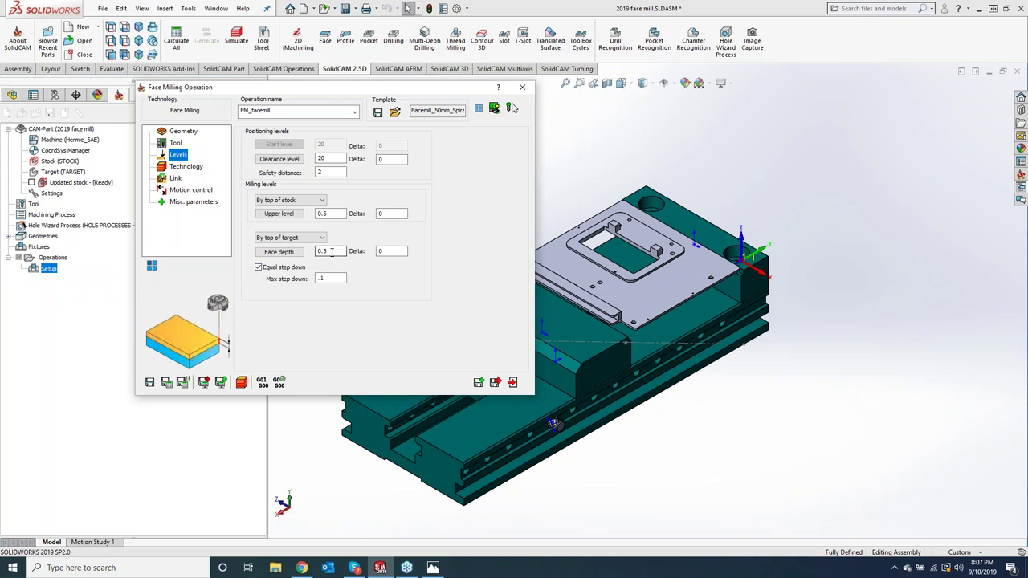
pyautogui.click(331, 279)
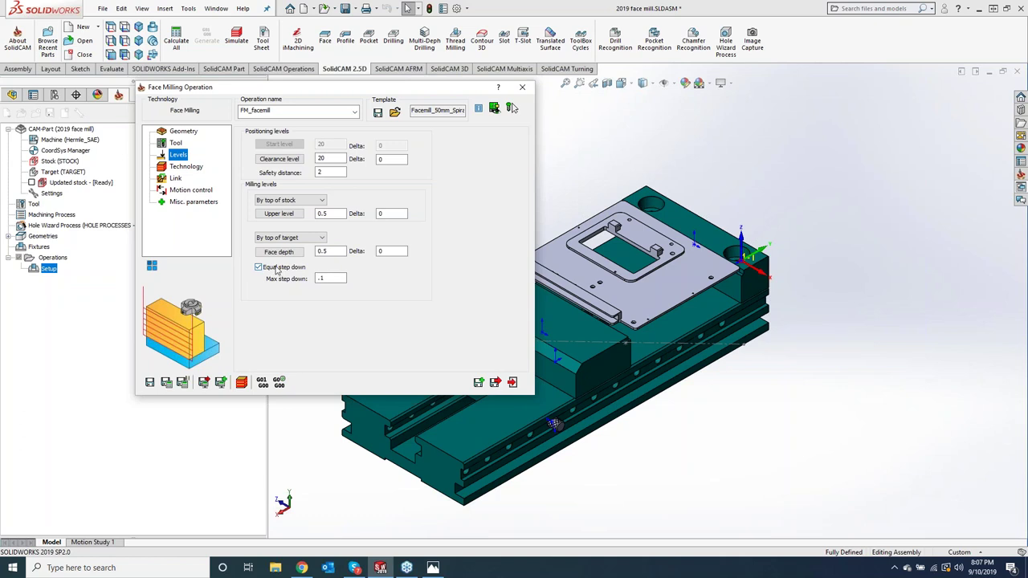
pyautogui.click(330, 277)
pyautogui.click(258, 268)
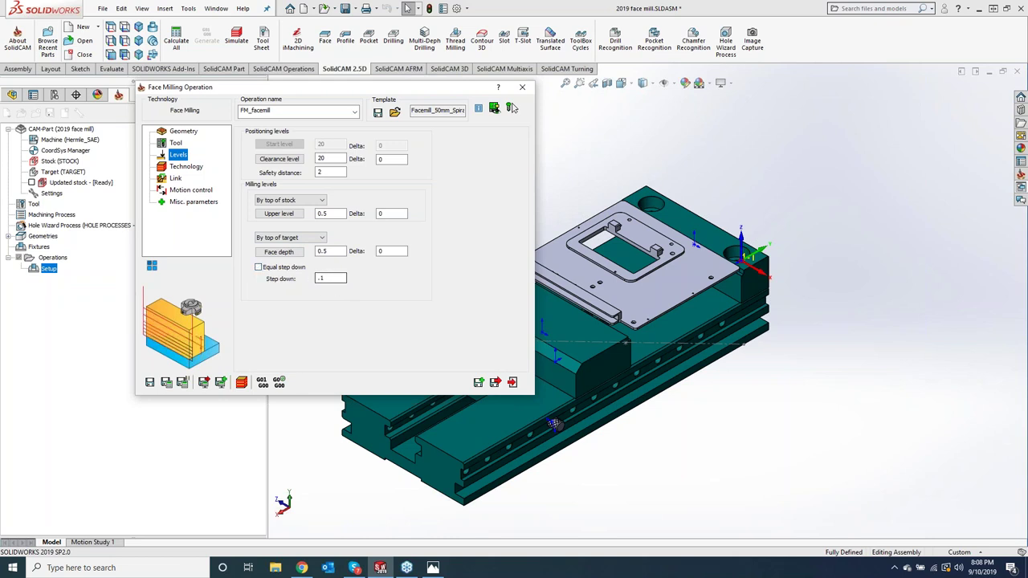
pyautogui.doubleClick(316, 279)
pyautogui.write('0')
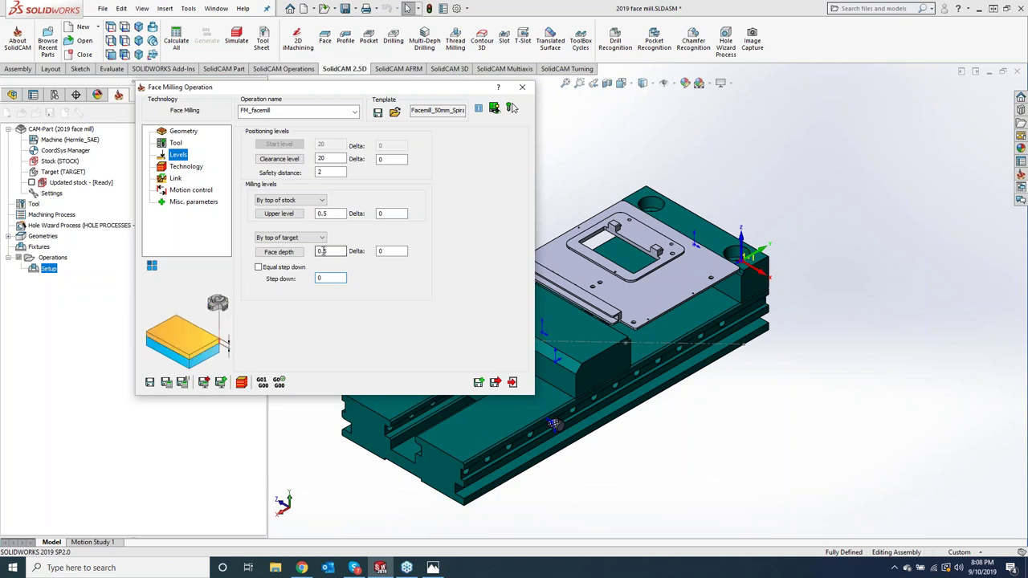
pyautogui.click(329, 251)
pyautogui.click(329, 277)
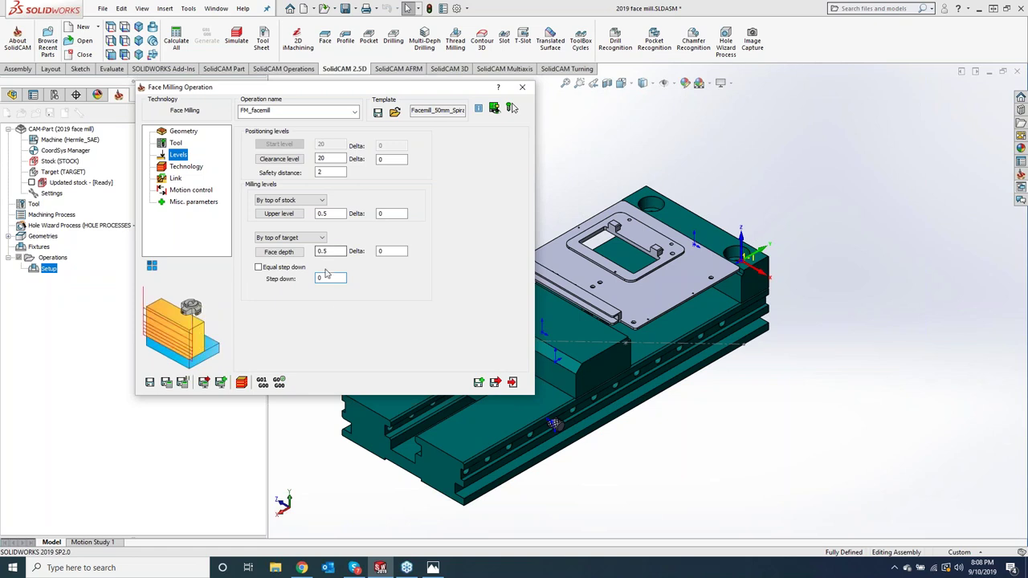
pyautogui.click(182, 168)
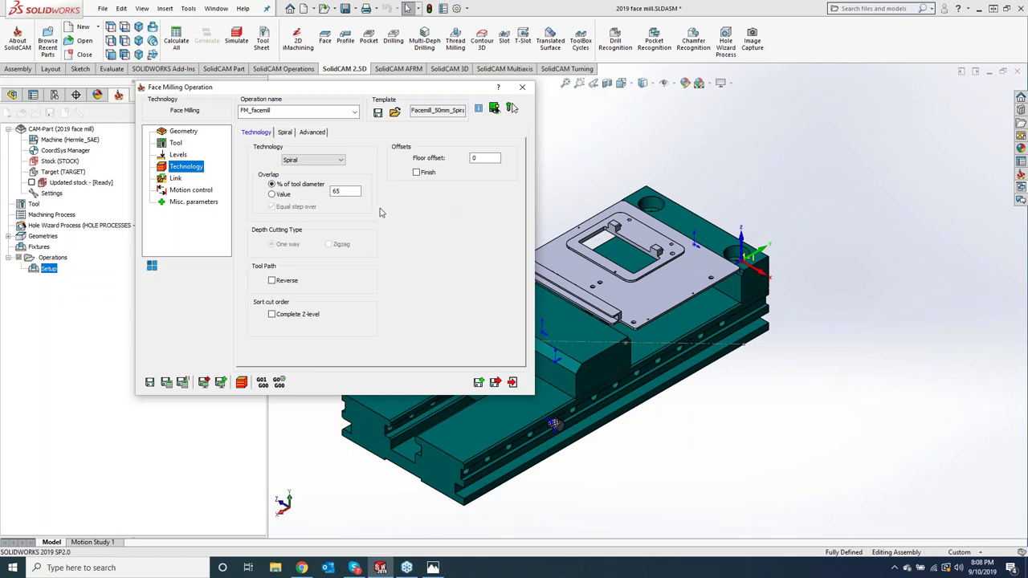
# - Preview the Hatch strategy, then set the face milling technology to Contour
pyautogui.click(325, 165)
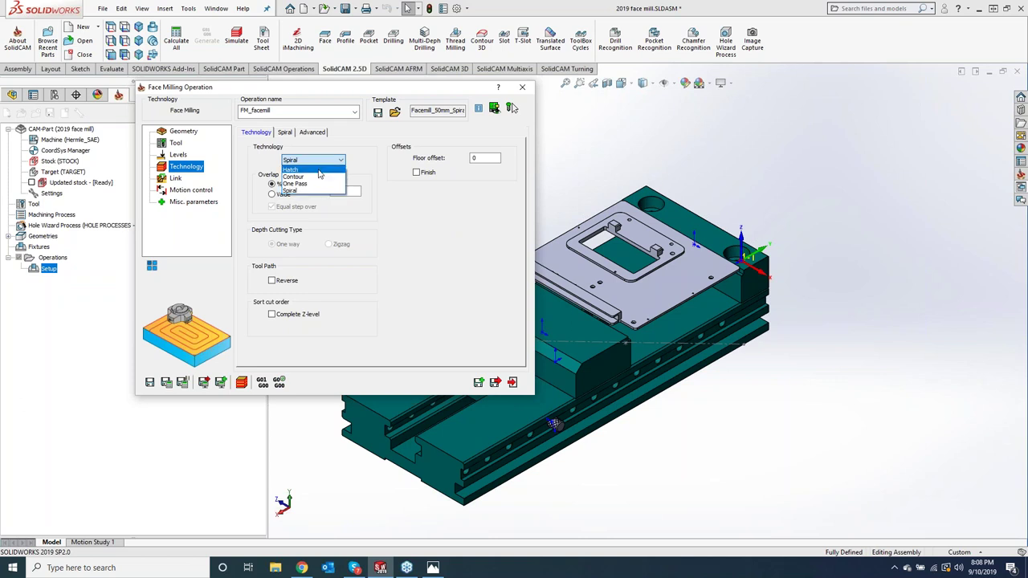
pyautogui.click(319, 171)
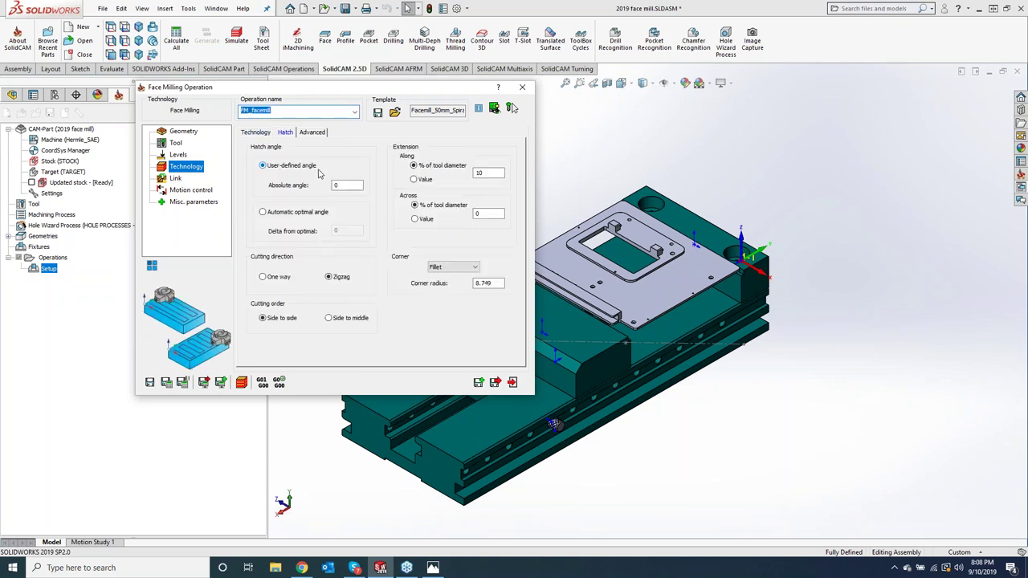
pyautogui.click(257, 132)
pyautogui.click(317, 160)
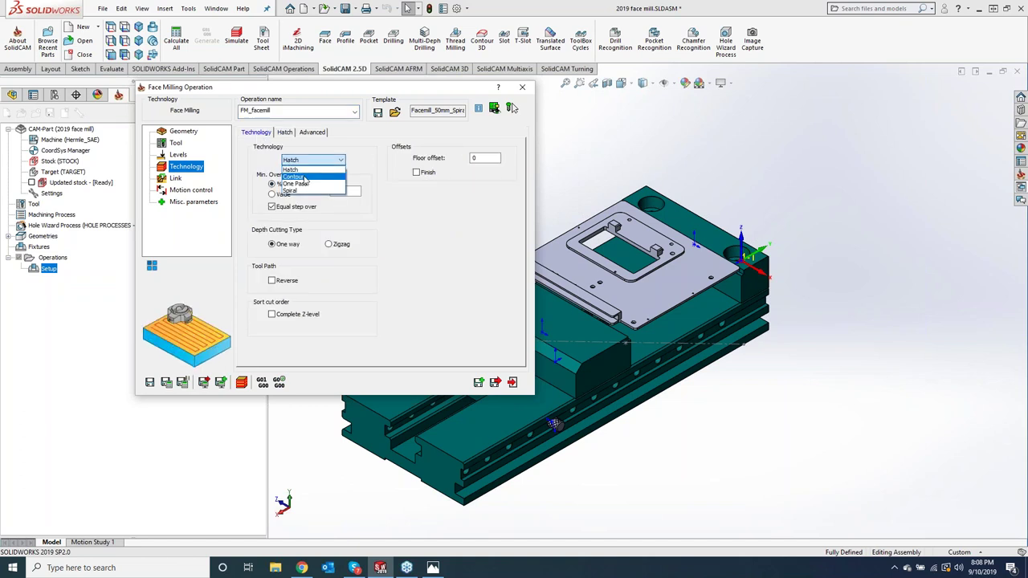
pyautogui.click(305, 178)
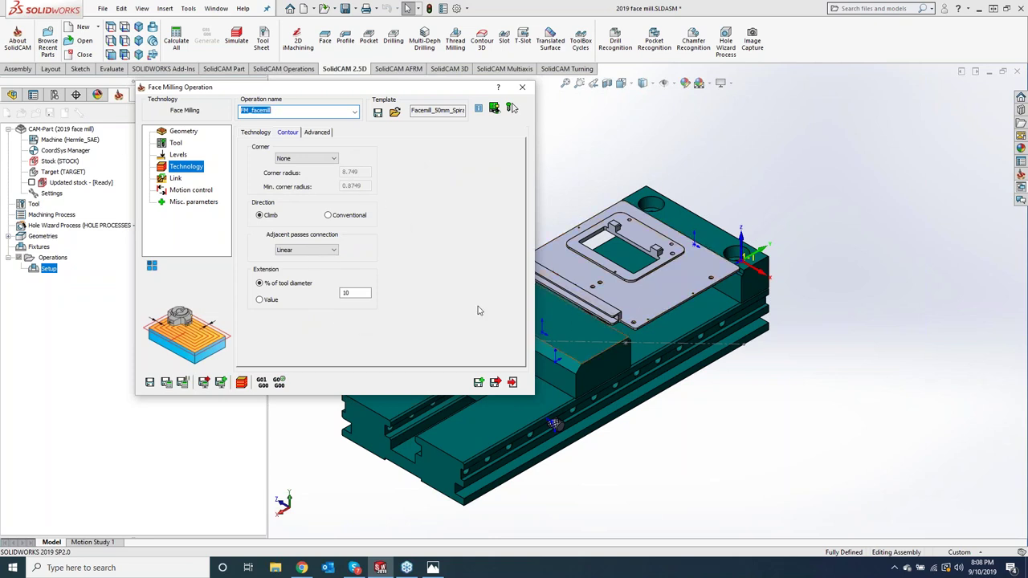
pyautogui.click(259, 133)
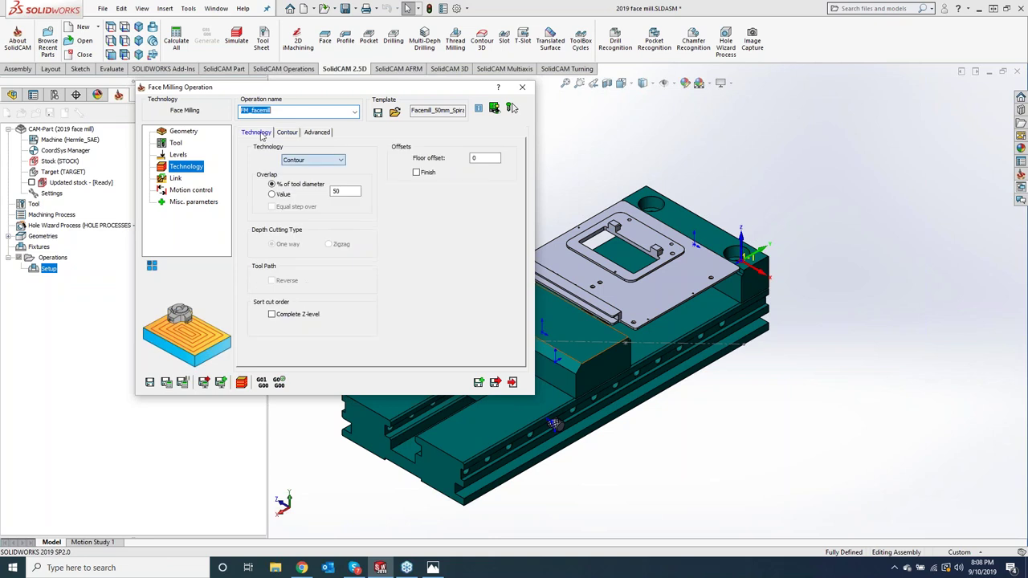
# - Try One Pass, then set the technology to Spiral with a roll-in approach
pyautogui.click(313, 160)
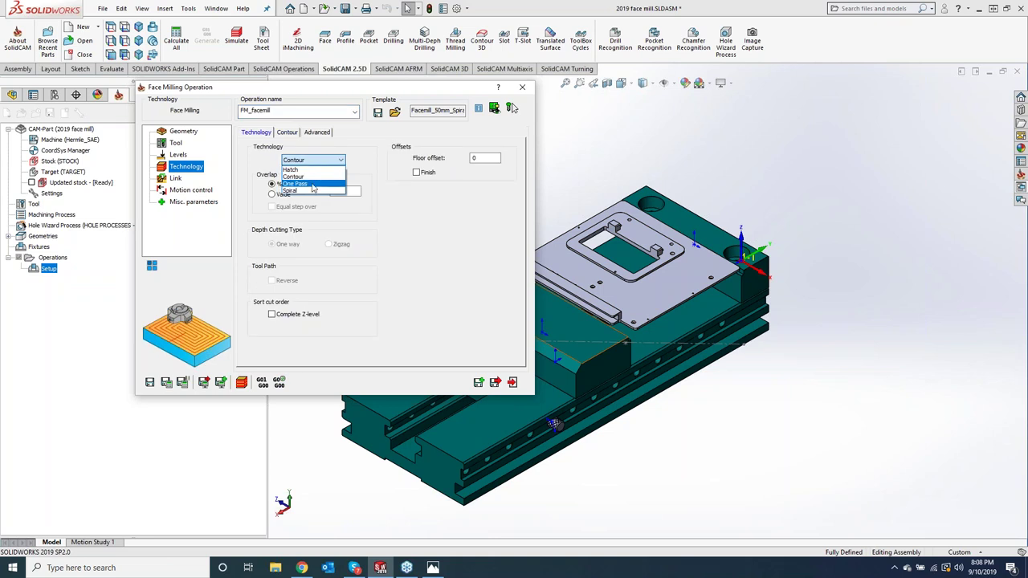
pyautogui.click(312, 184)
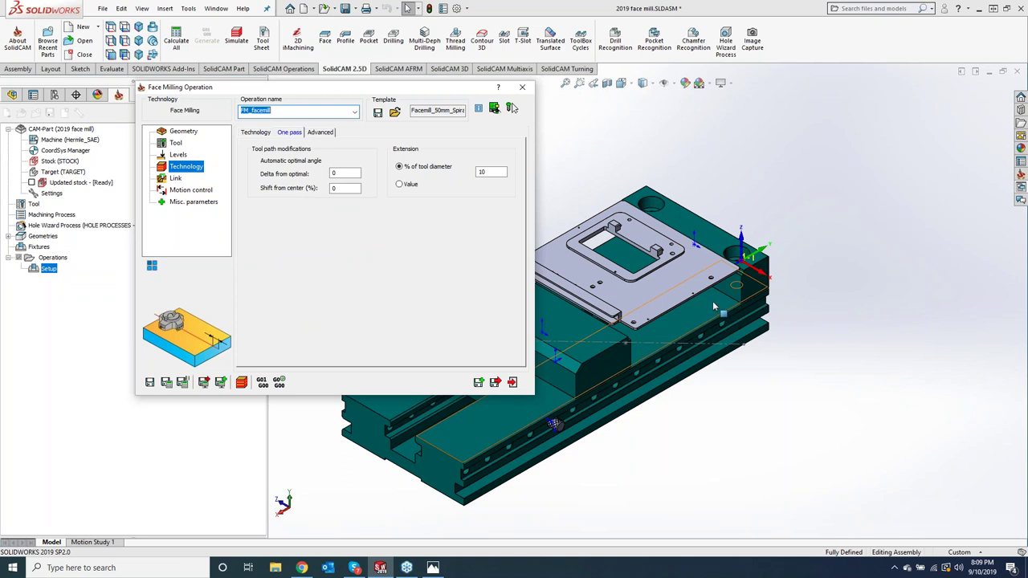
pyautogui.click(257, 132)
pyautogui.click(316, 162)
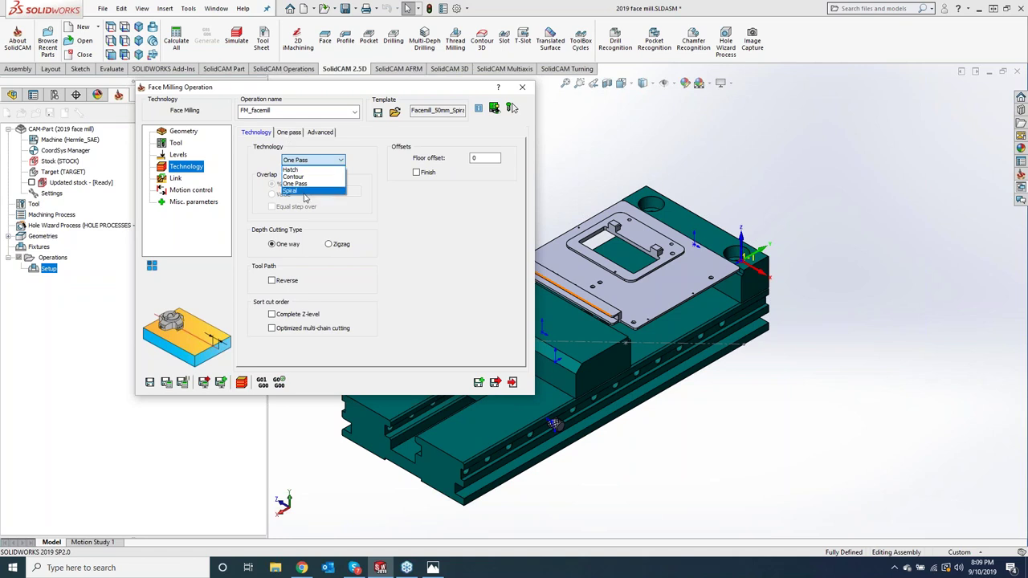
pyautogui.click(302, 192)
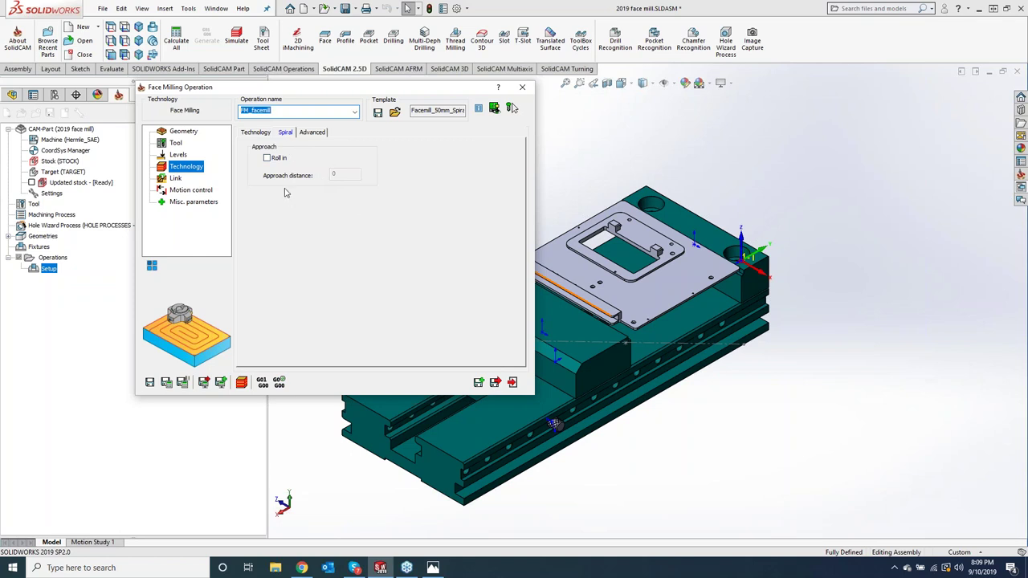
pyautogui.click(268, 159)
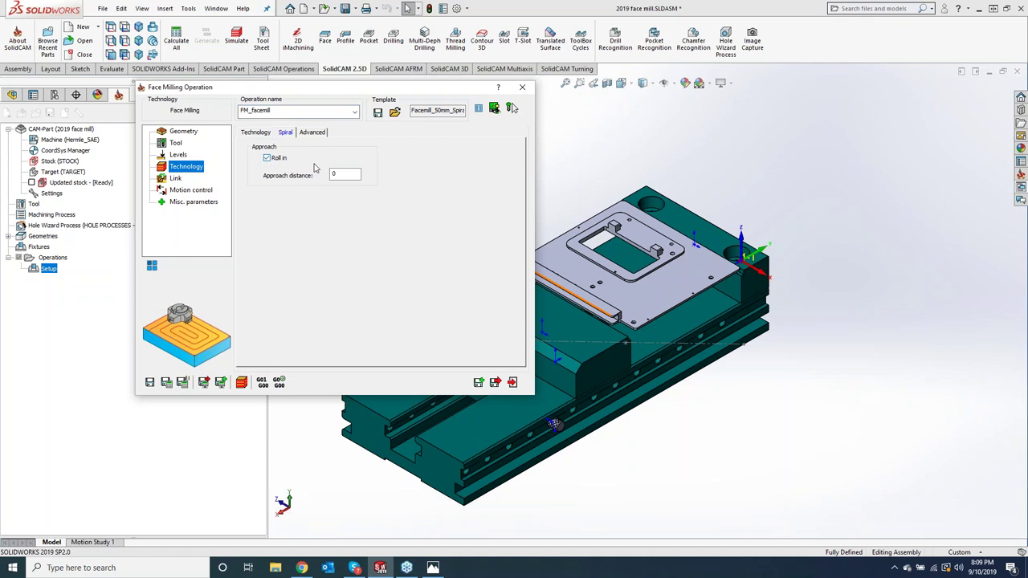
pyautogui.click(344, 172)
# - Return to the general Technology options showing Spiral with 30% overlap
pyautogui.click(257, 135)
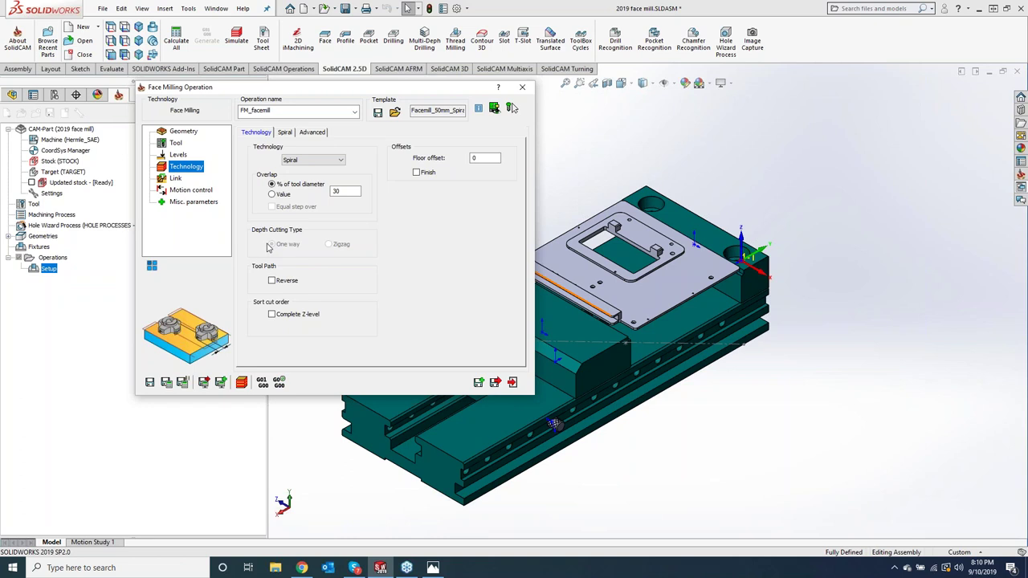
# - Save and calculate FM_facemill to show the spiral toolpath, toggling Reverse on and back off
pyautogui.click(167, 383)
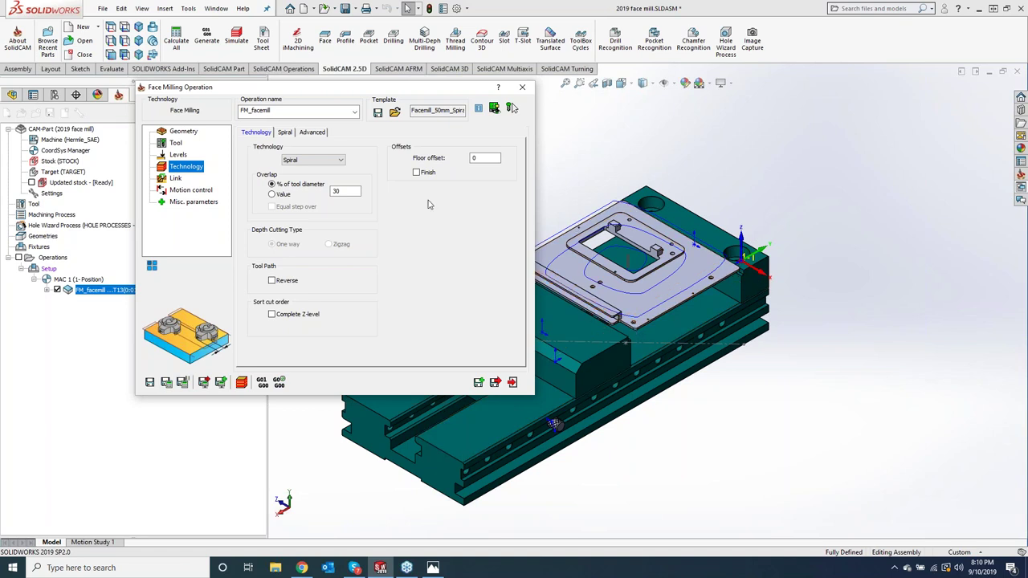
pyautogui.click(279, 282)
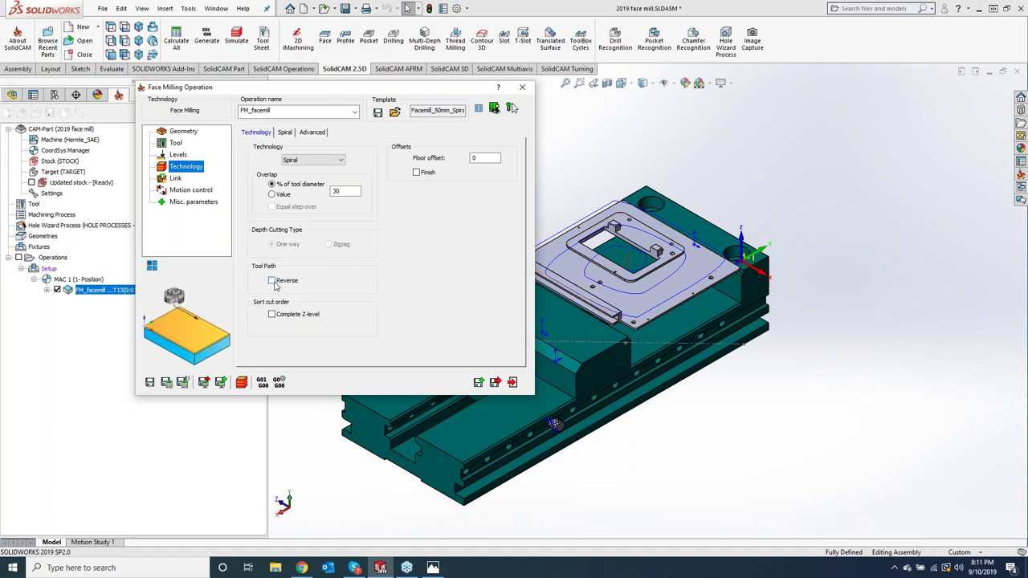
pyautogui.click(167, 383)
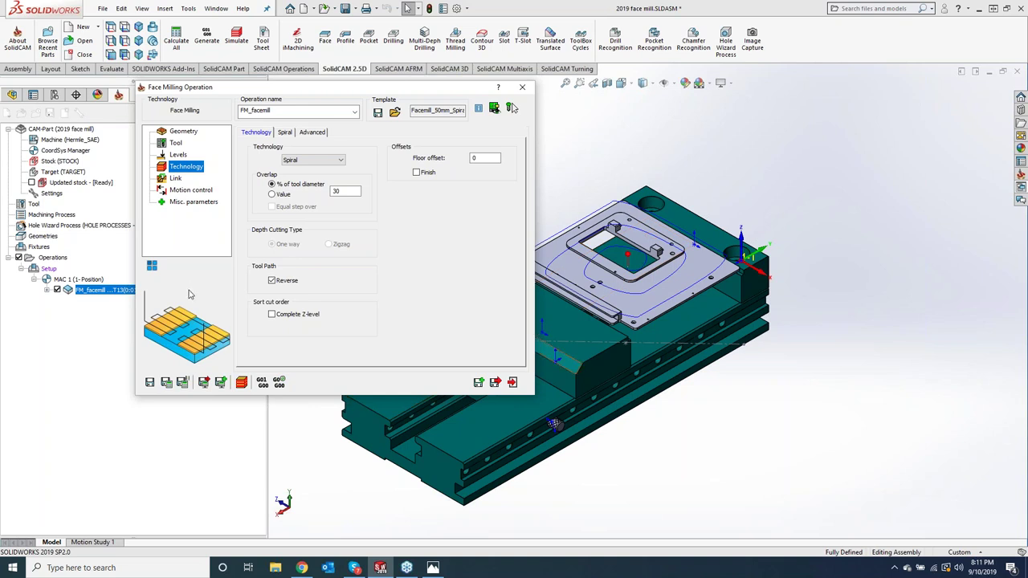
pyautogui.click(280, 282)
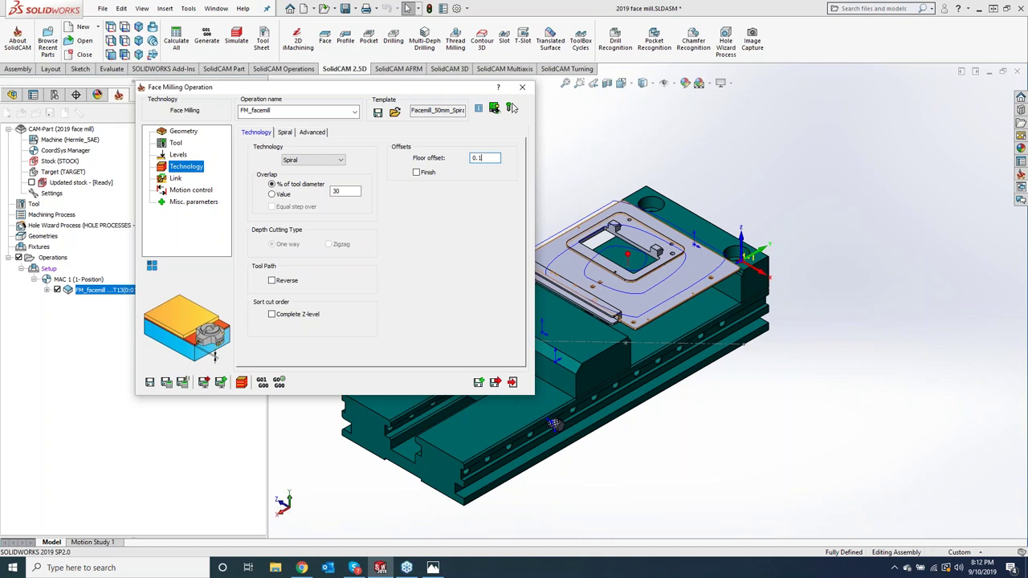
# - Leave the finish pass off and change the floor offset from 0.1 to 0
pyautogui.click(416, 172)
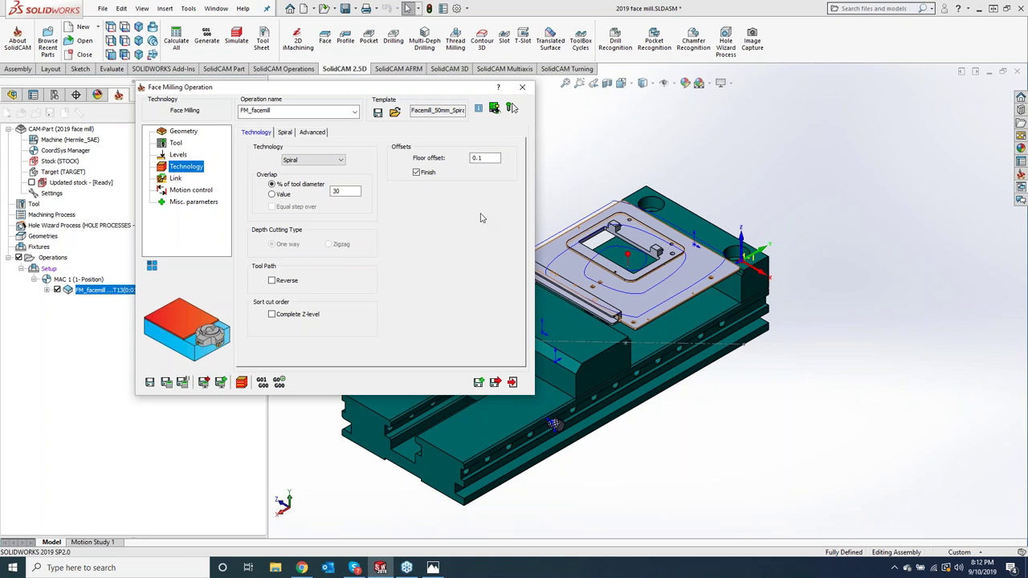
pyautogui.click(417, 175)
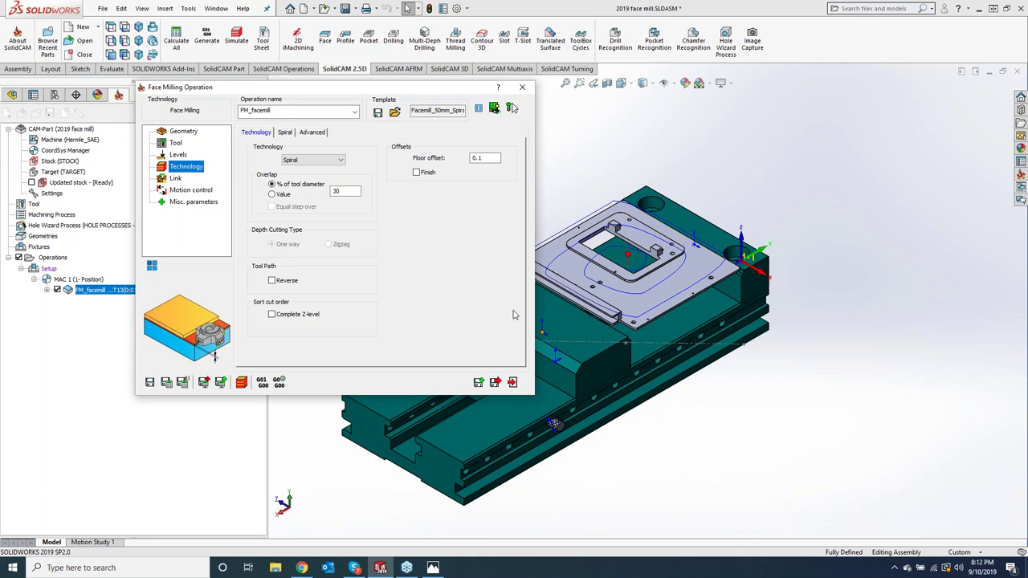
pyautogui.doubleClick(478, 158)
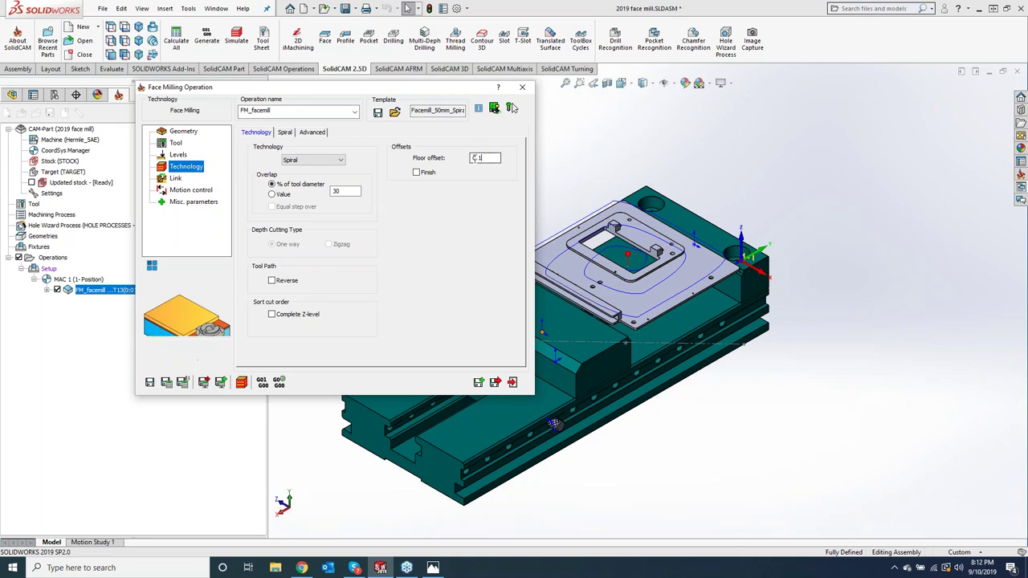
pyautogui.write('0')
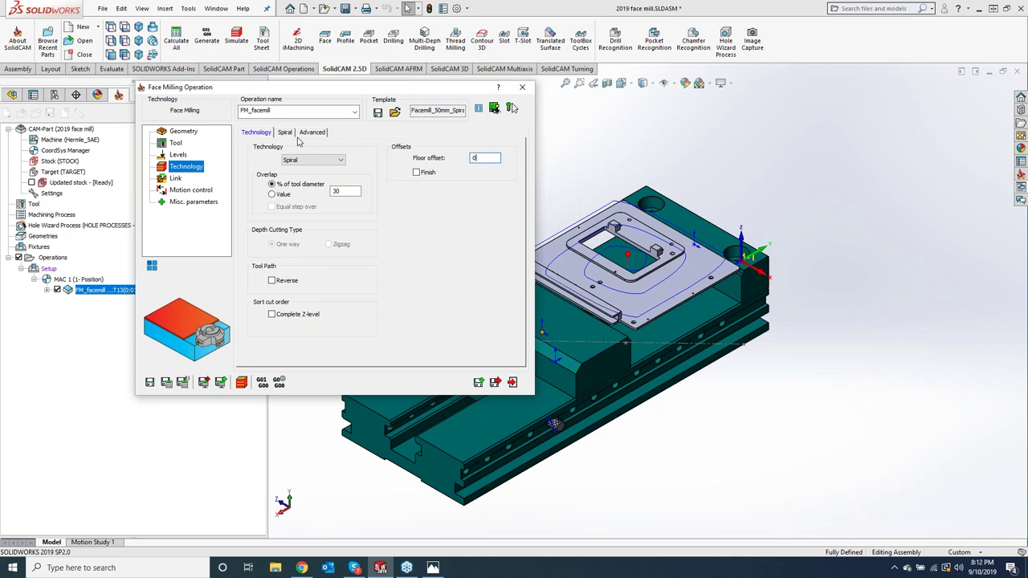
pyautogui.click(286, 132)
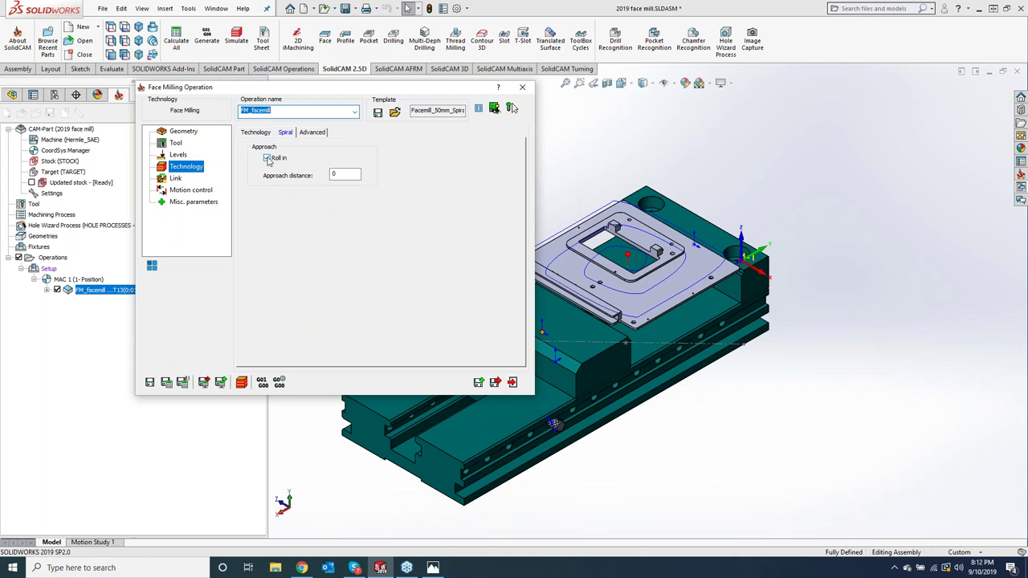
# - Disable the spiral roll-in and switch the face milling technology to Hatch
pyautogui.click(268, 159)
pyautogui.click(257, 133)
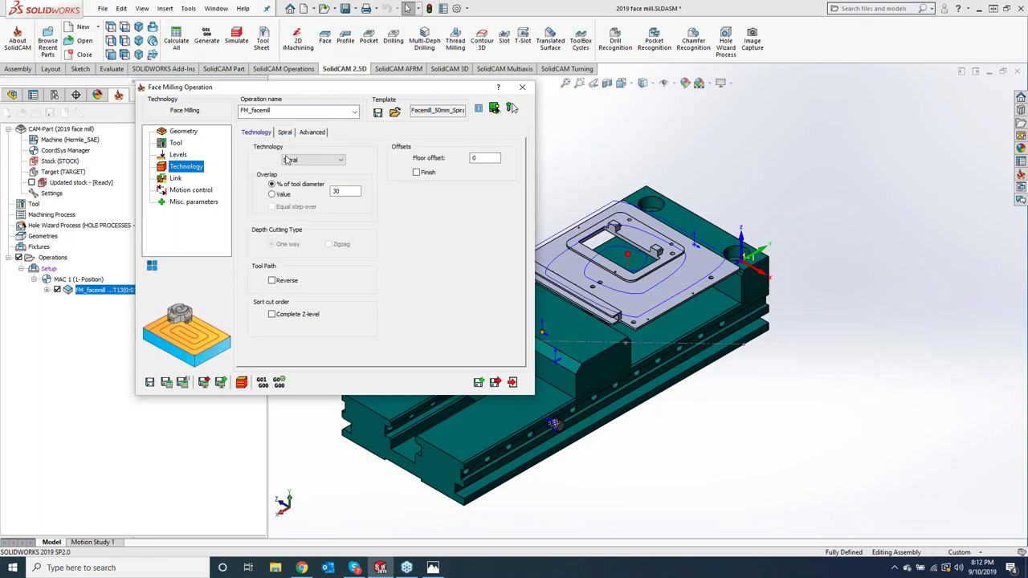
pyautogui.click(293, 160)
pyautogui.click(292, 171)
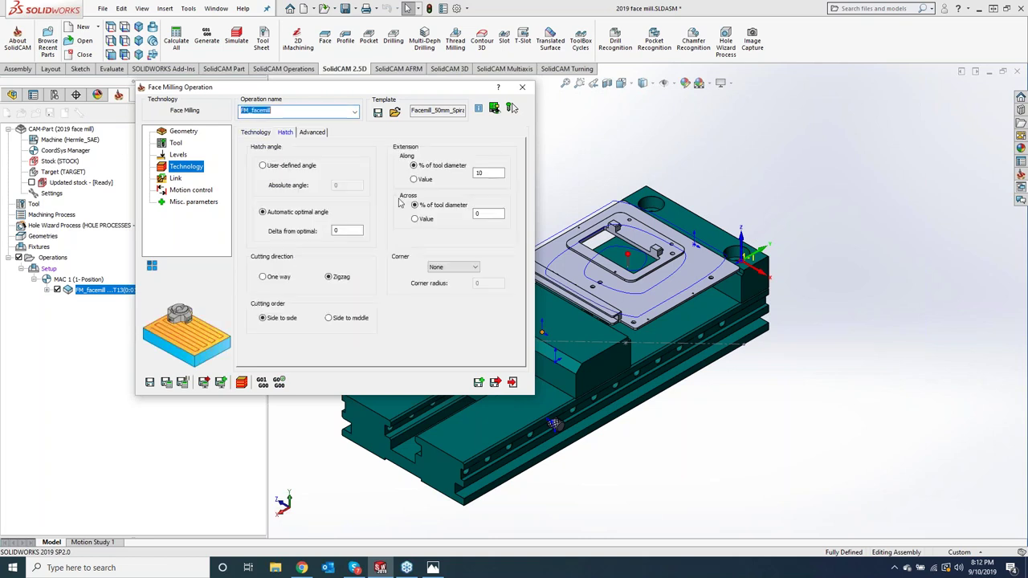
# - Preview a 45 delta from optimal, review zigzag, side-to-side and 10% extension, then reset delta to 0
pyautogui.click(347, 229)
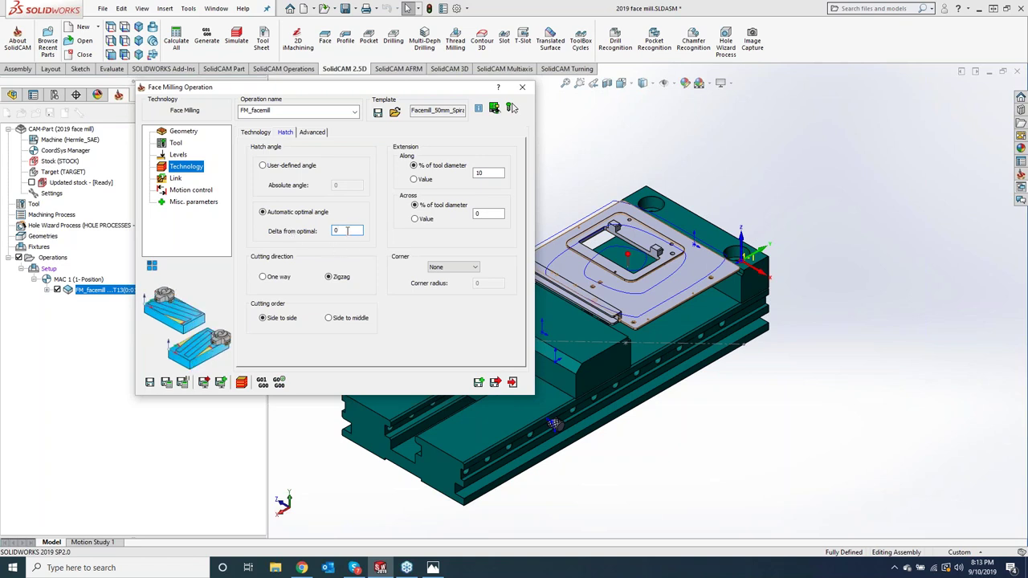
pyautogui.write('45')
pyautogui.click(165, 382)
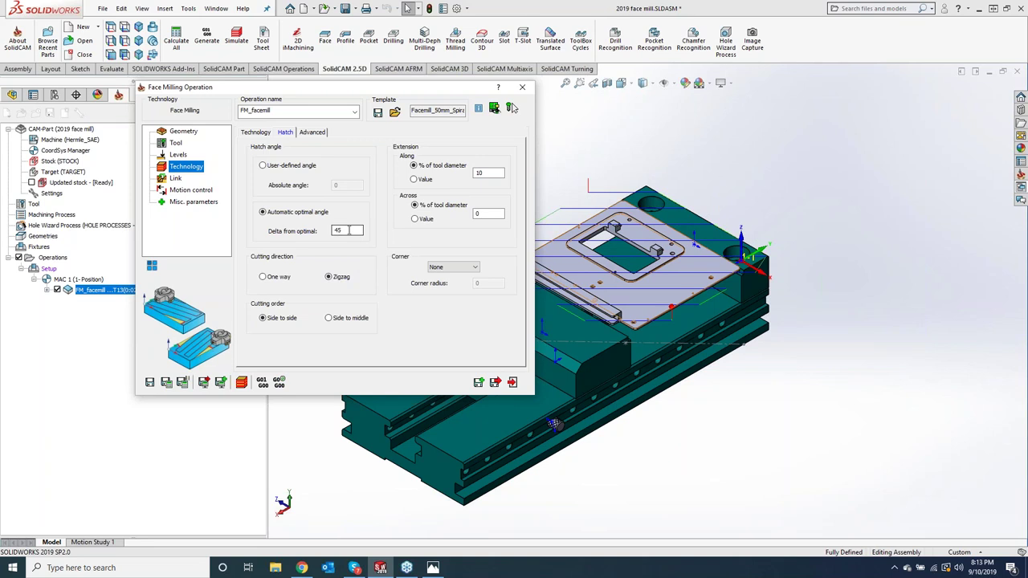
pyautogui.click(334, 278)
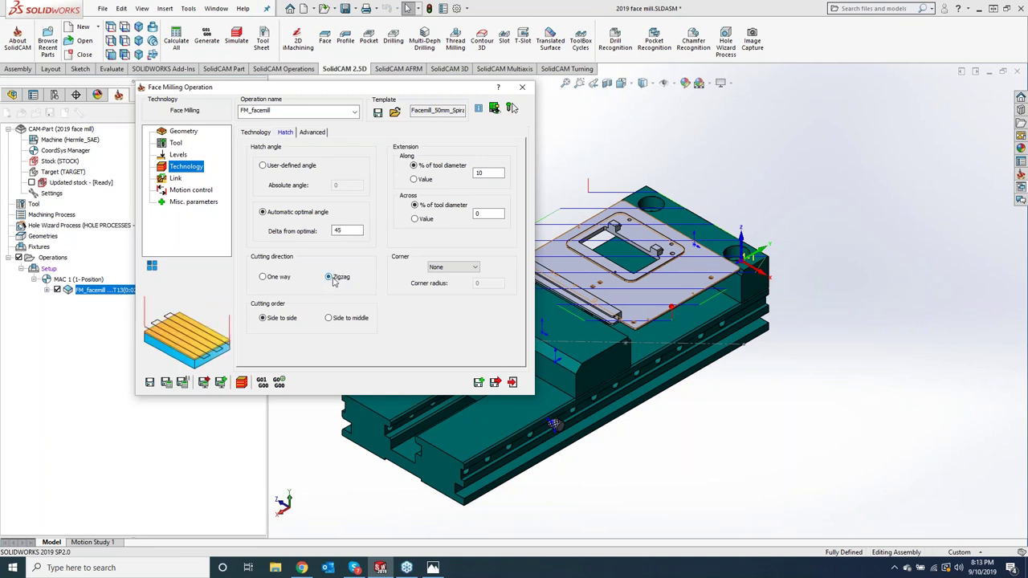
pyautogui.click(273, 323)
pyautogui.click(497, 173)
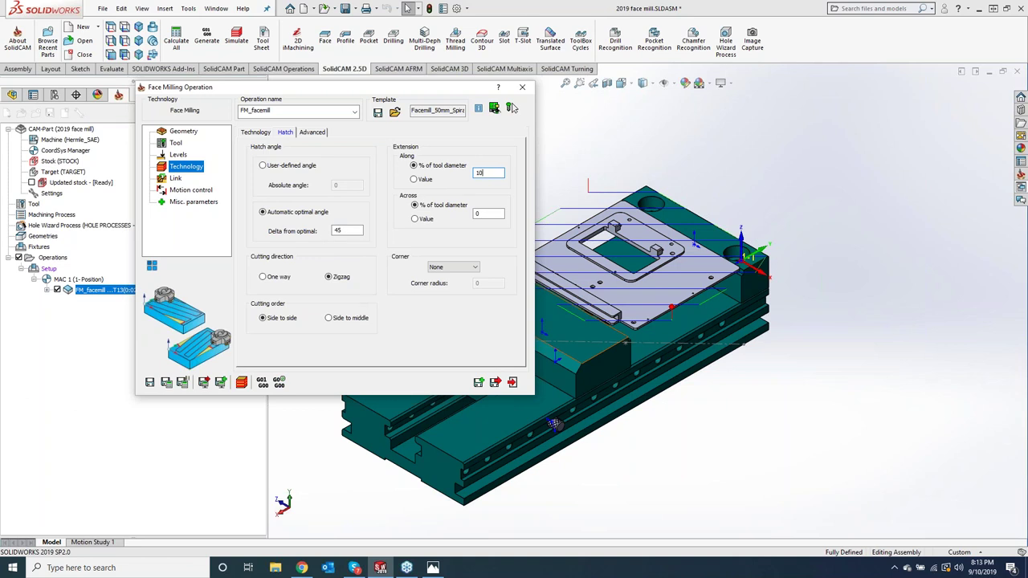
pyautogui.doubleClick(345, 231)
pyautogui.write('0')
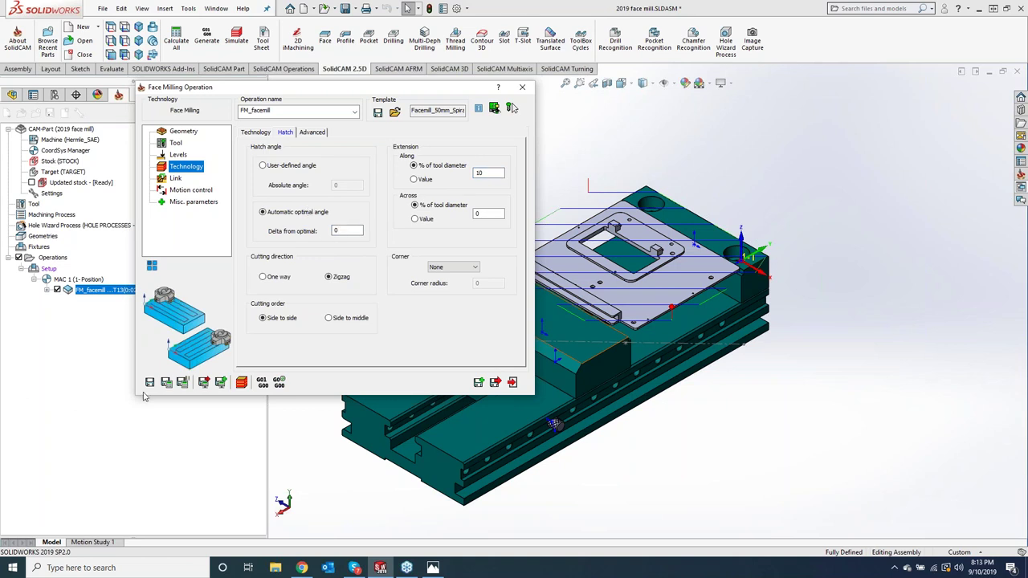
# - Set a user-defined absolute hatch angle of 45°, recalculate, and inspect the diagonal passes from Top view
pyautogui.click(167, 383)
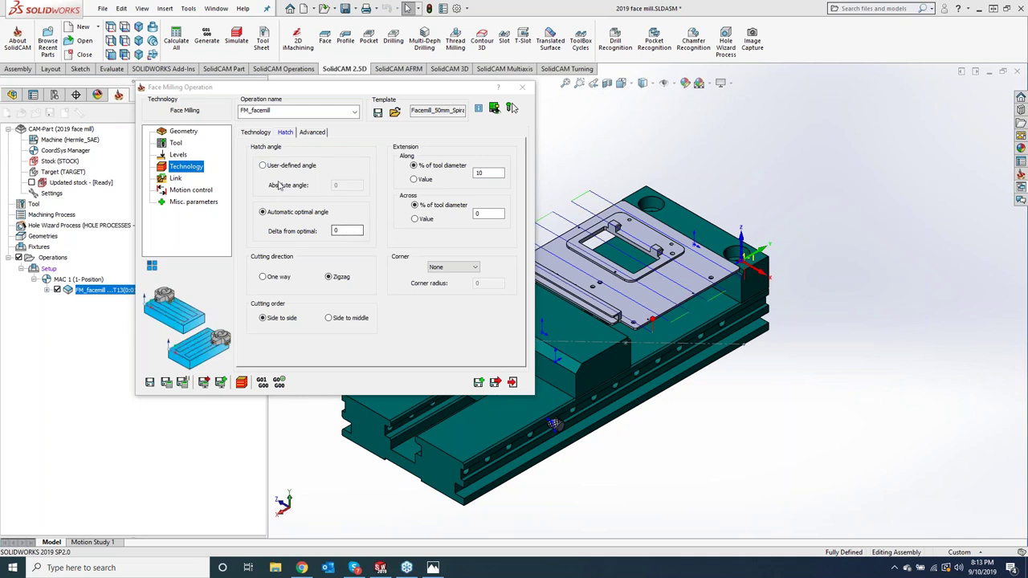
pyautogui.click(263, 166)
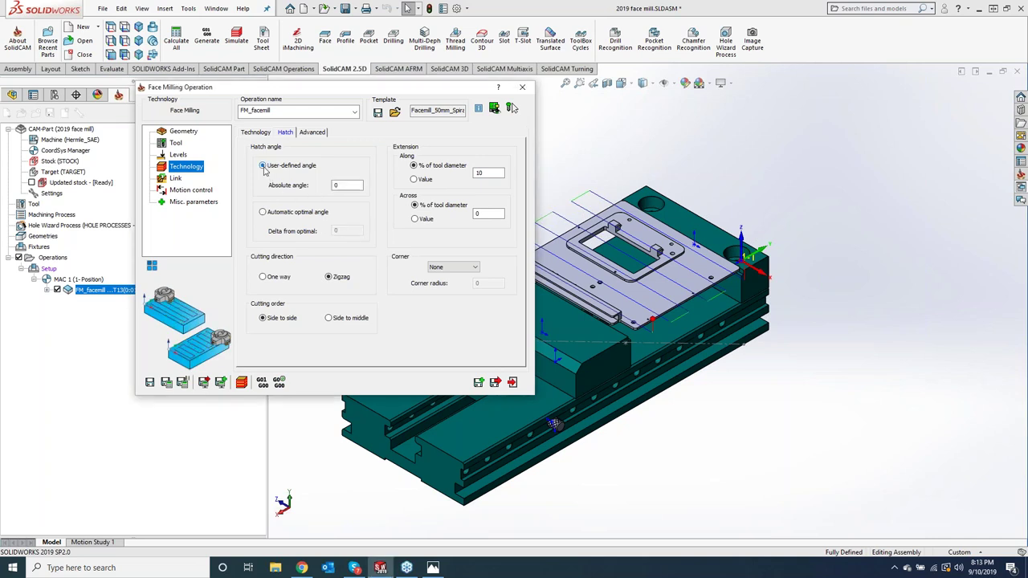
pyautogui.doubleClick(336, 186)
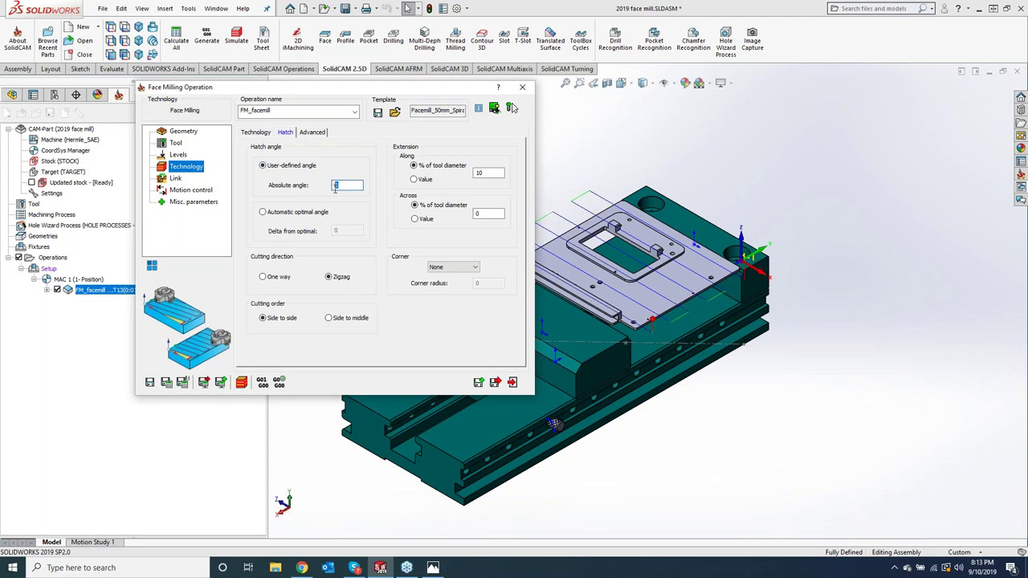
pyautogui.write('45')
pyautogui.click(166, 385)
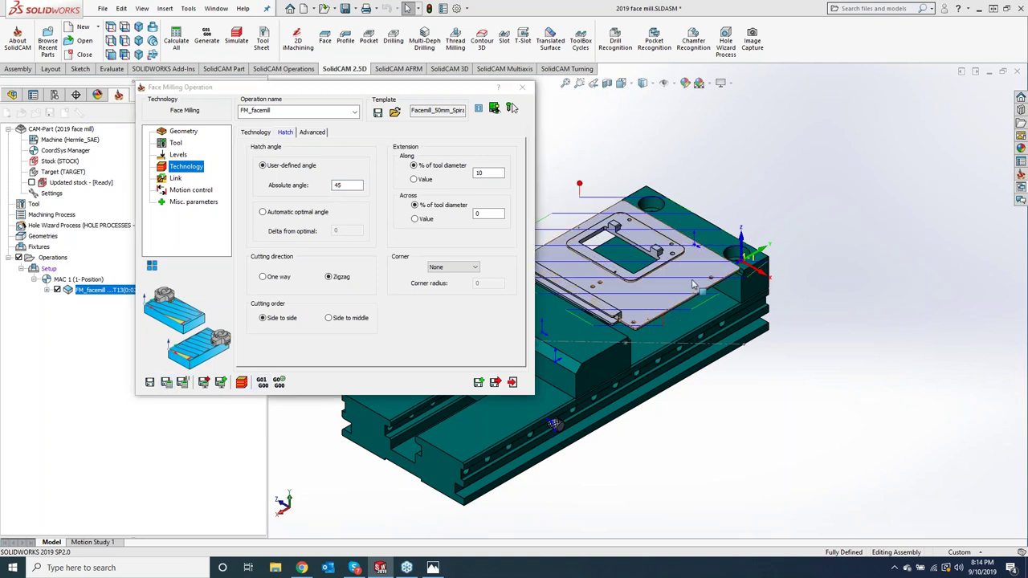
pyautogui.moveTo(659, 308); pyautogui.dragTo(621, 356, button='middle')
pyautogui.press('space')
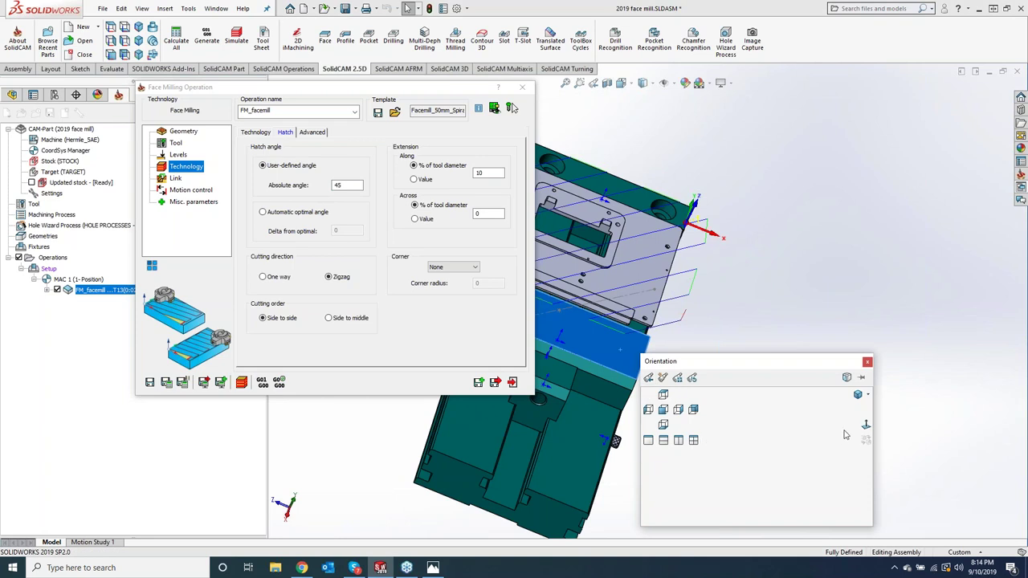
pyautogui.click(865, 425)
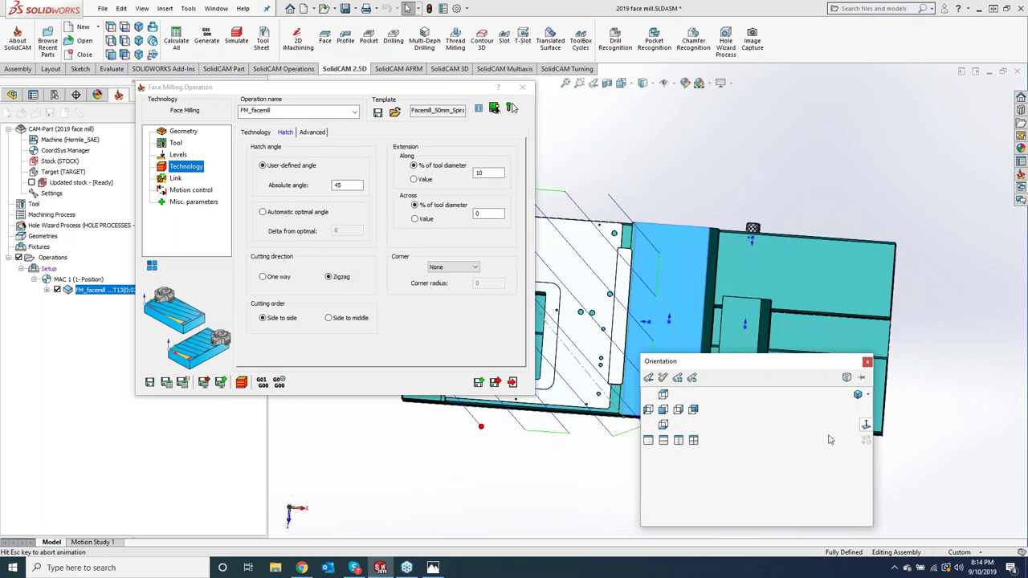
pyautogui.scroll(-4, 585, 324)
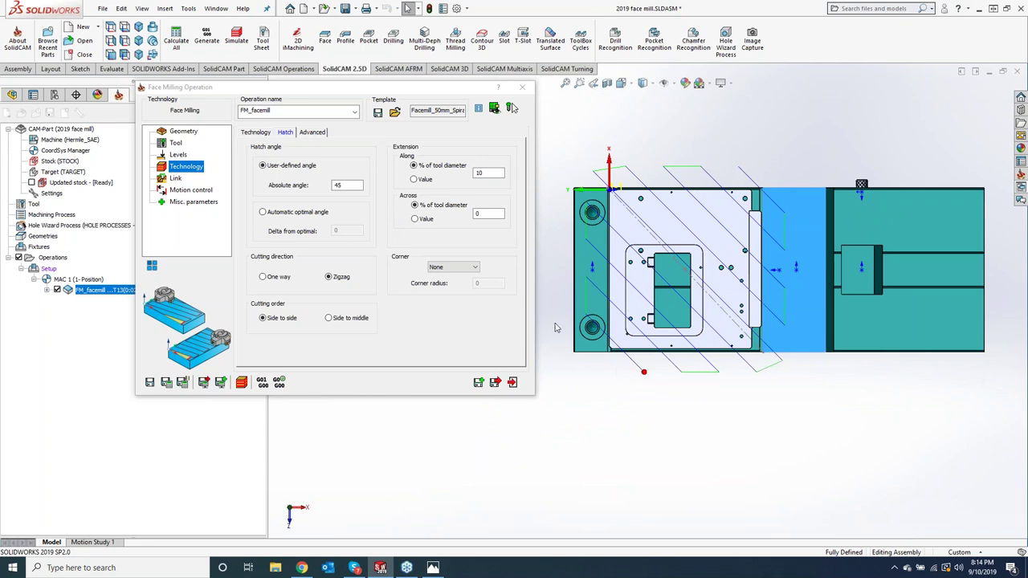
# - Recalculate the hatch with the automatic optimal angle plus a 45 delta, then revert to user-defined
pyautogui.click(263, 212)
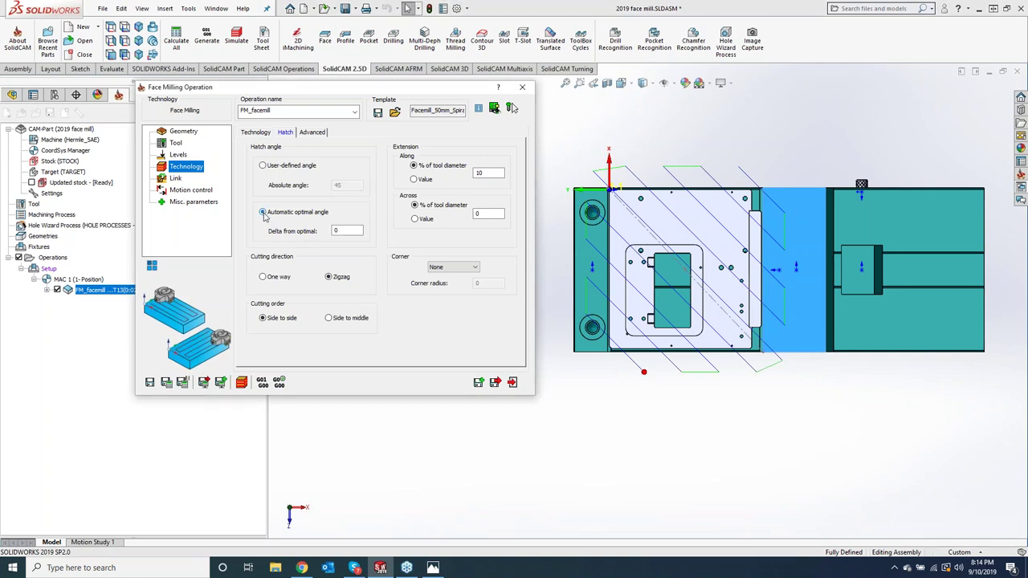
pyautogui.click(342, 231)
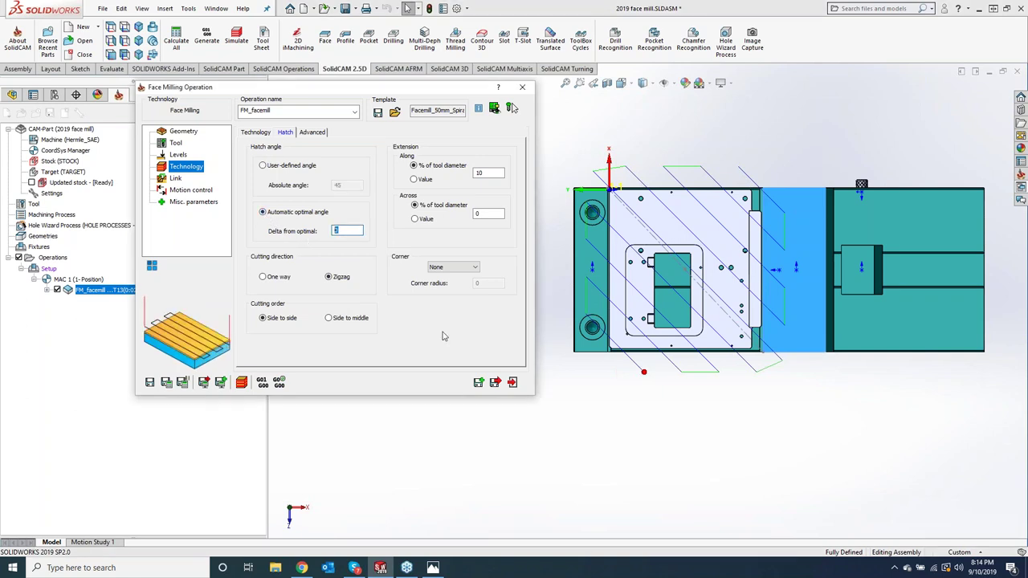
pyautogui.write('45')
pyautogui.click(166, 382)
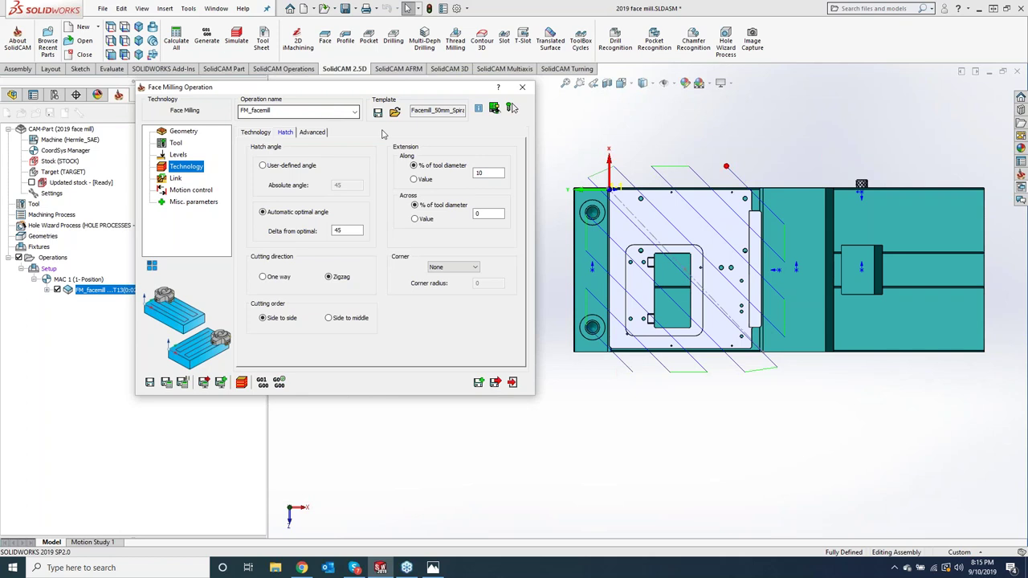
pyautogui.click(263, 166)
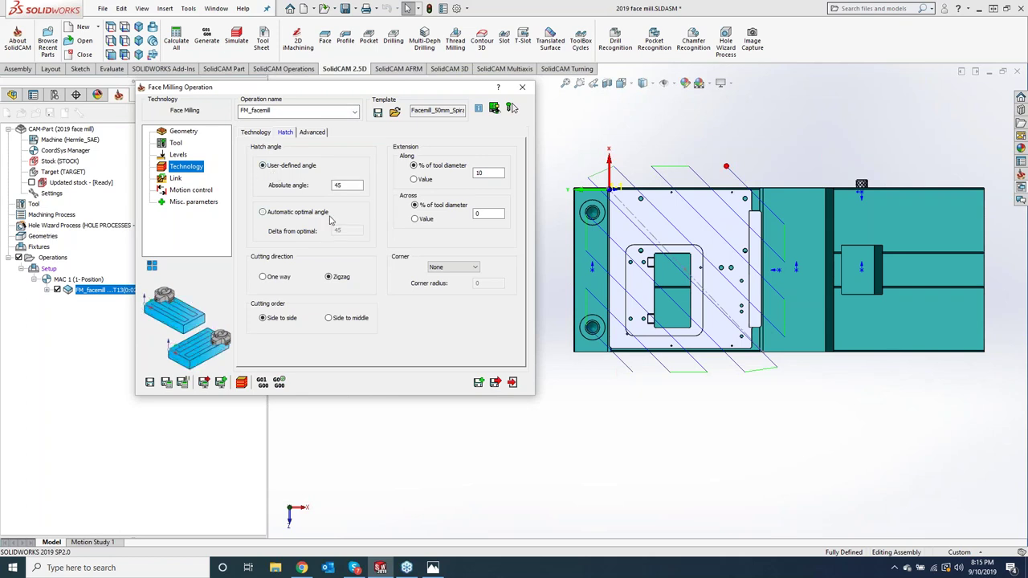
# - Recalculate the toolpath with the manual angle, then again with the automatic optimal angle
pyautogui.click(166, 383)
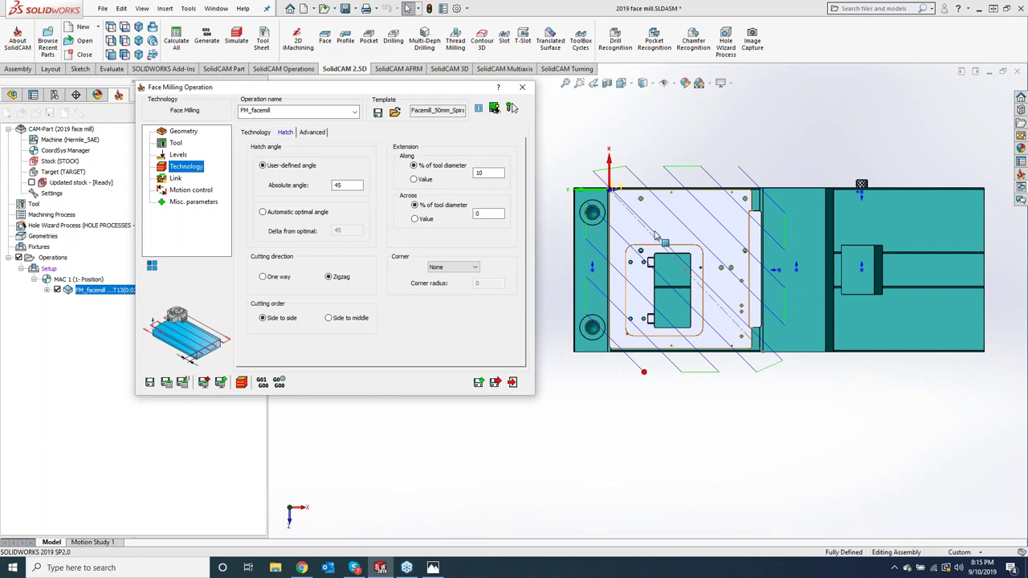
pyautogui.click(263, 212)
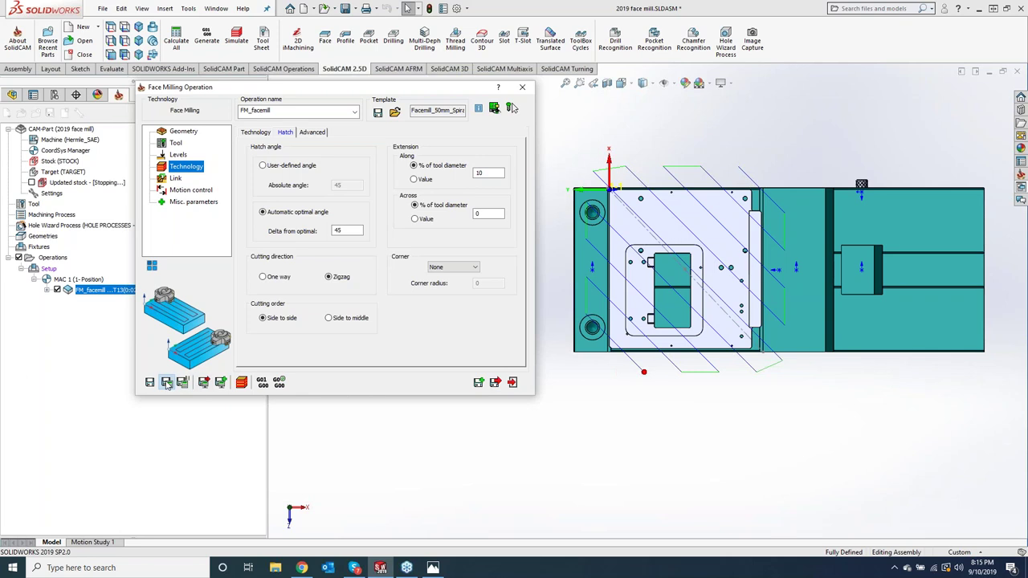
pyautogui.click(166, 383)
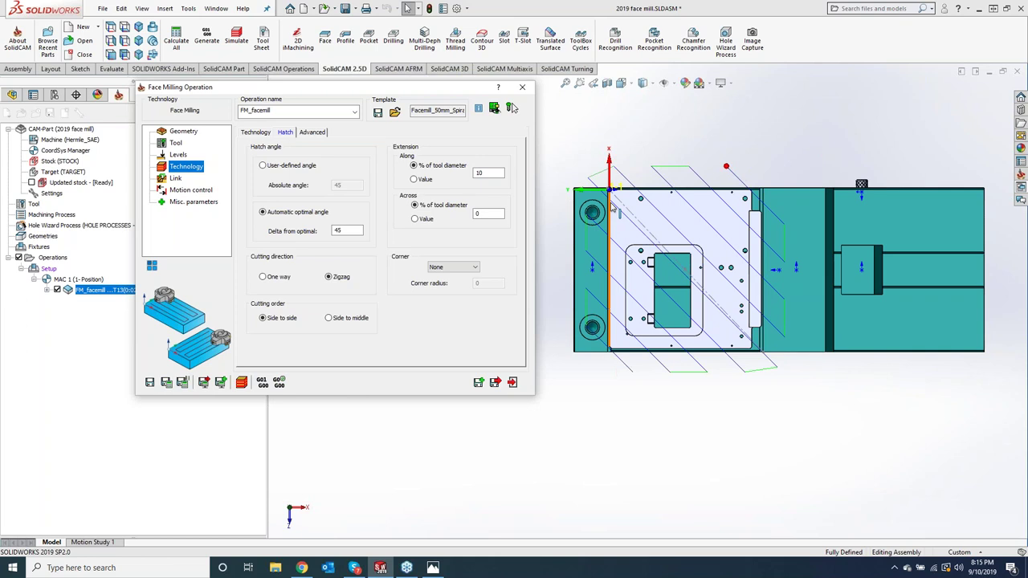
# - Change Delta from optimal to 0 and recalculate for straight hatch passes
pyautogui.doubleClick(341, 231)
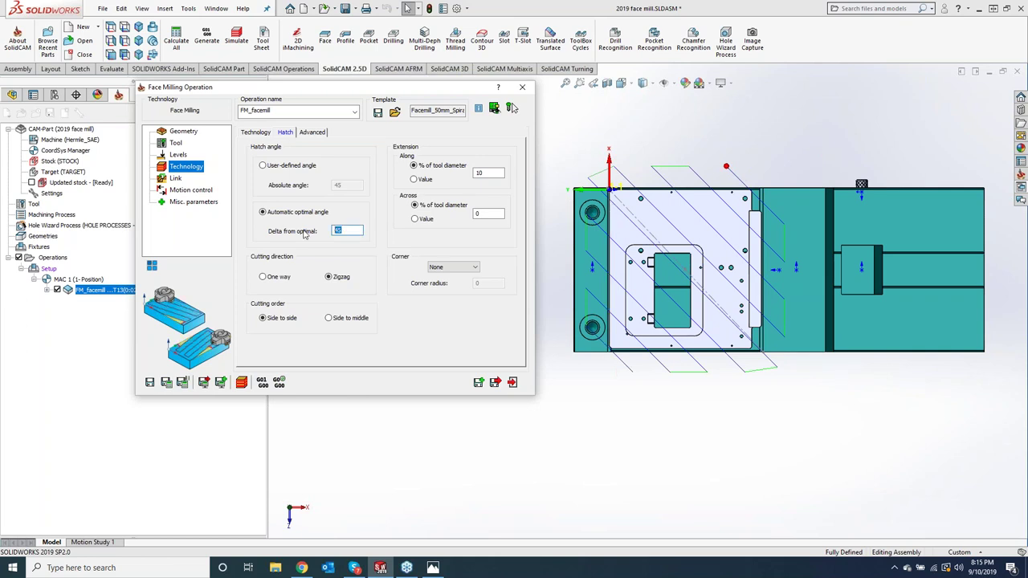
pyautogui.write('0')
pyautogui.click(166, 382)
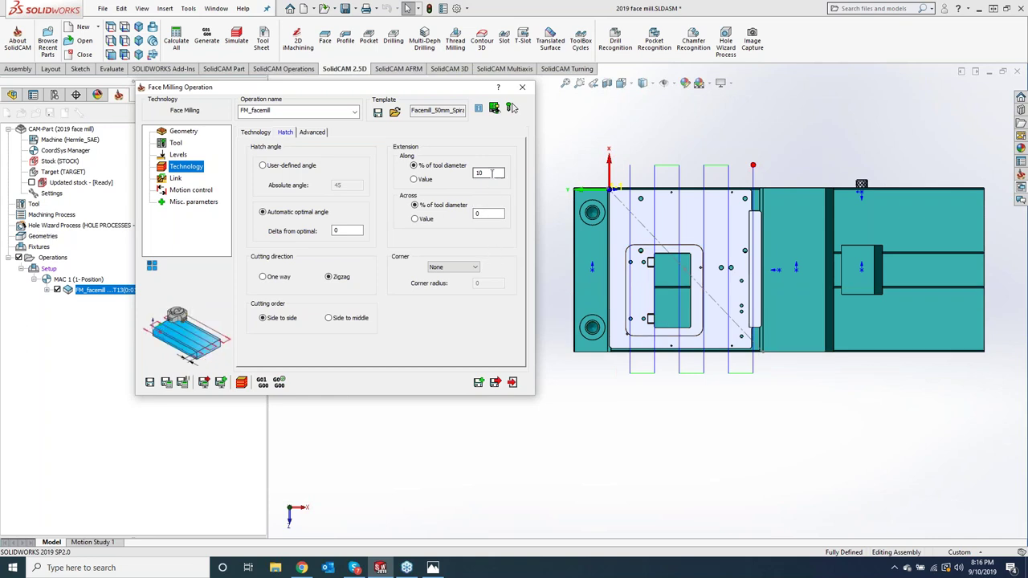
# - Keep the along extension at 10% and set the across extension to 10% of tool diameter, then recalculate
pyautogui.click(492, 173)
pyautogui.doubleClick(475, 175)
pyautogui.click(492, 172)
pyautogui.press('Tab')
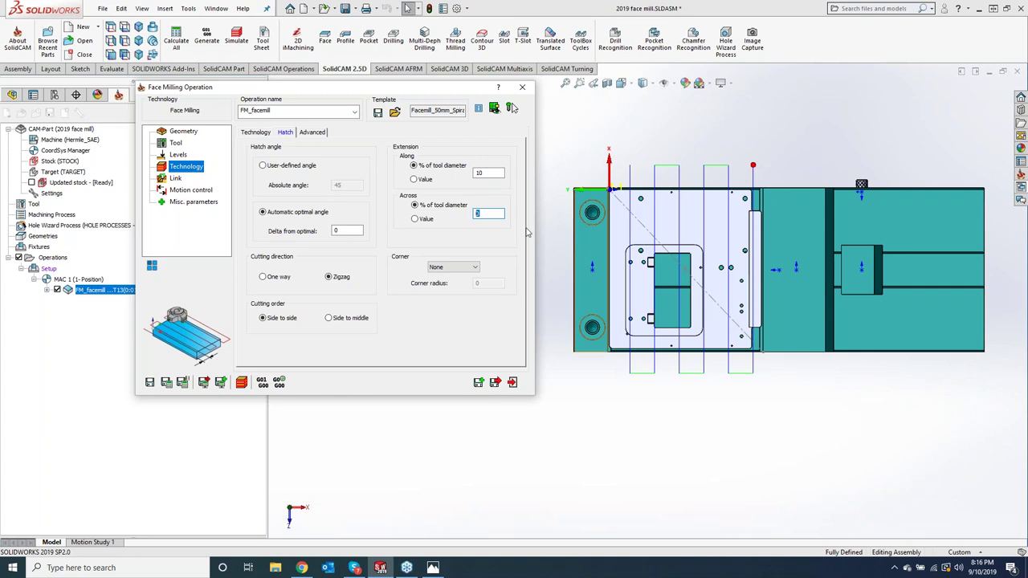
pyautogui.write('10')
pyautogui.click(167, 384)
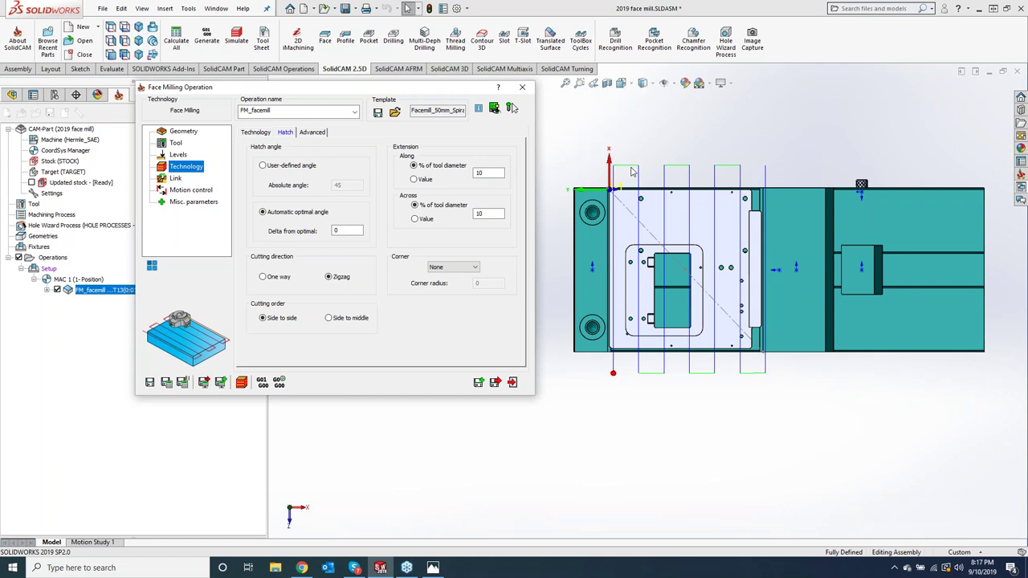
# - Set the hatch pass corner type to Fillet
pyautogui.scroll(-5, 632, 173)
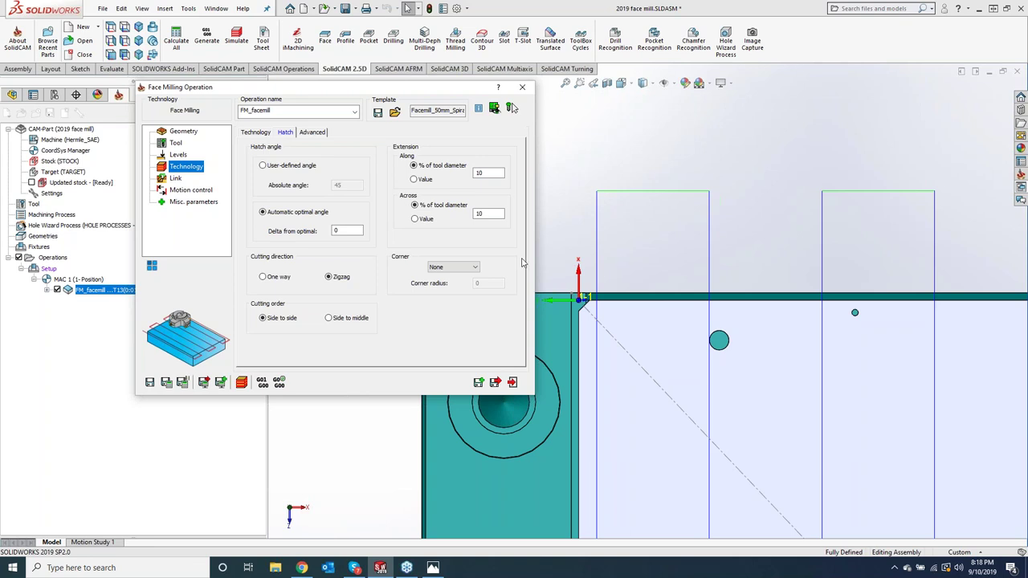
pyautogui.click(474, 271)
pyautogui.click(450, 283)
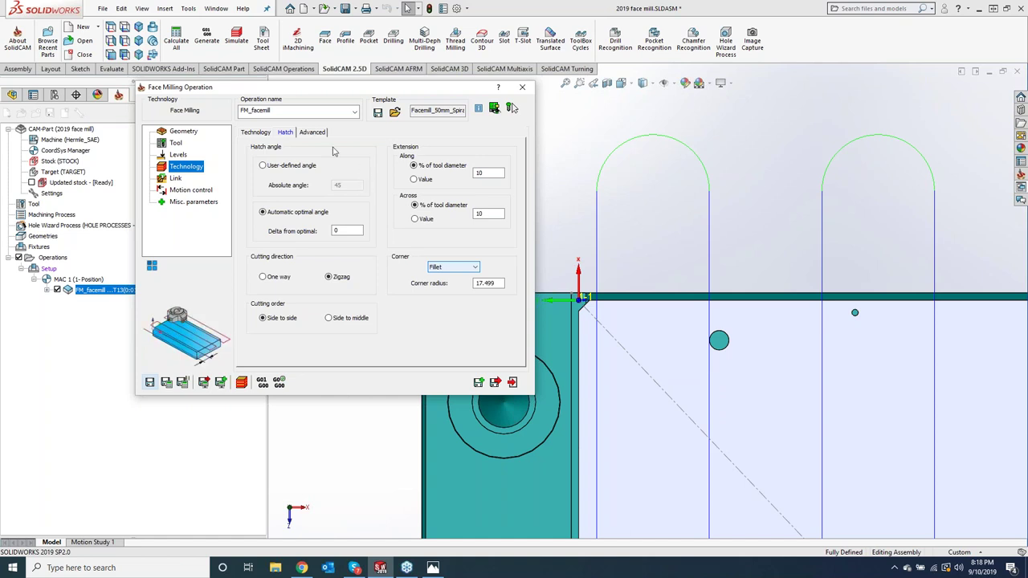
# - Review the Advanced sorting options and return to the Technology parameters
pyautogui.click(313, 132)
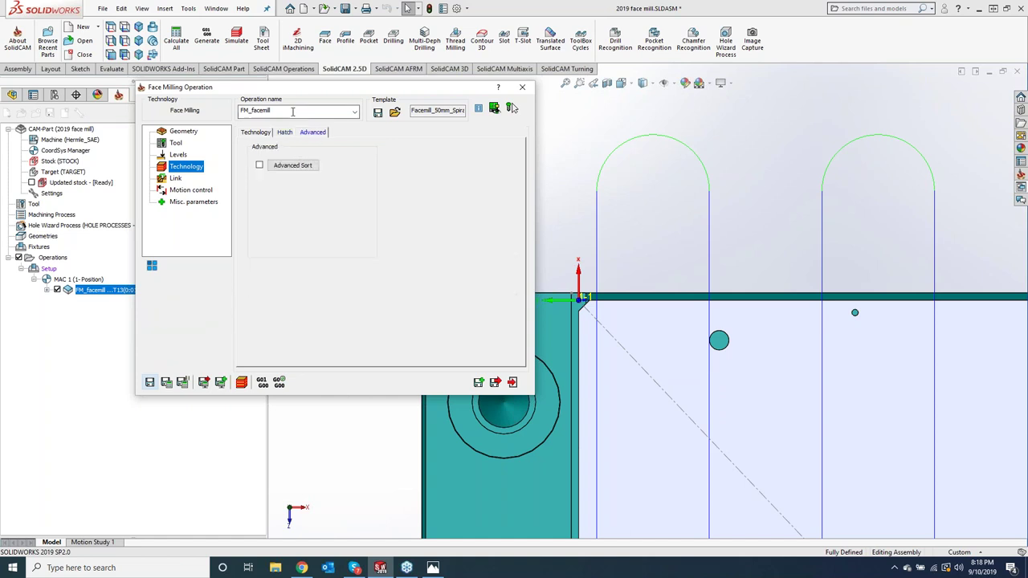
pyautogui.click(255, 133)
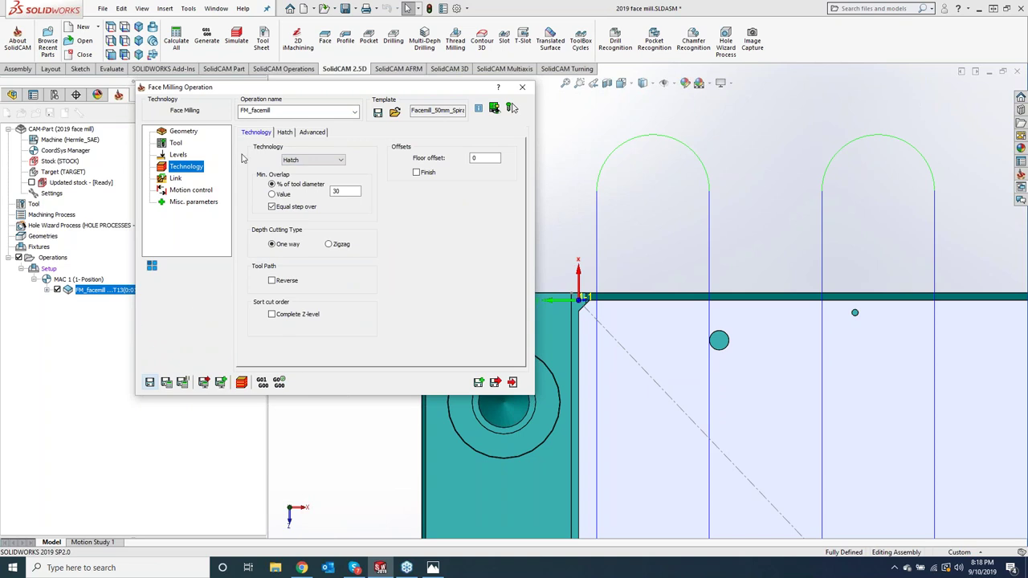
pyautogui.click(298, 163)
# - Switch the face milling strategy to Contour with corner None and calculate the toolpath
pyautogui.click(301, 177)
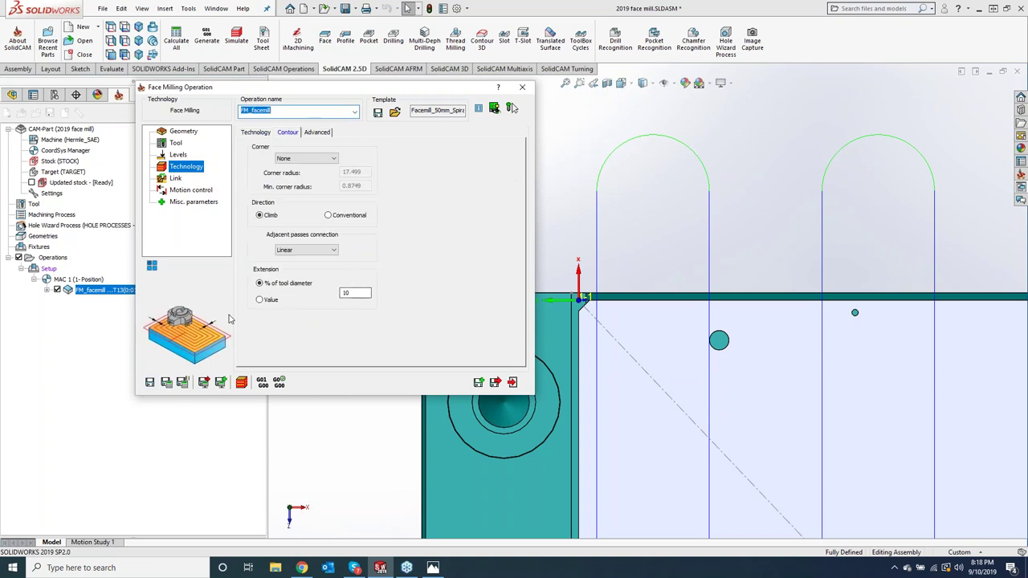
pyautogui.click(297, 162)
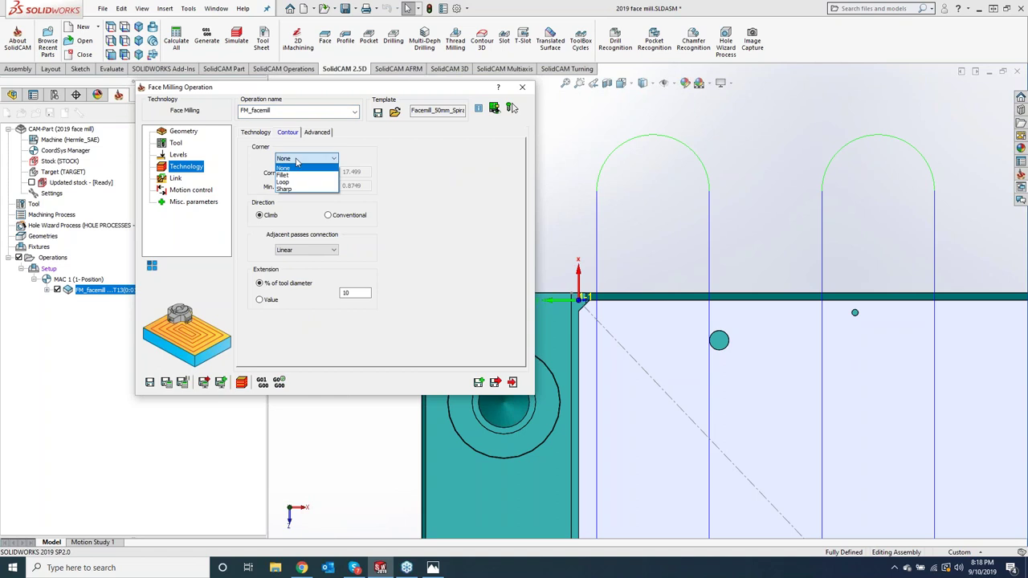
pyautogui.click(464, 272)
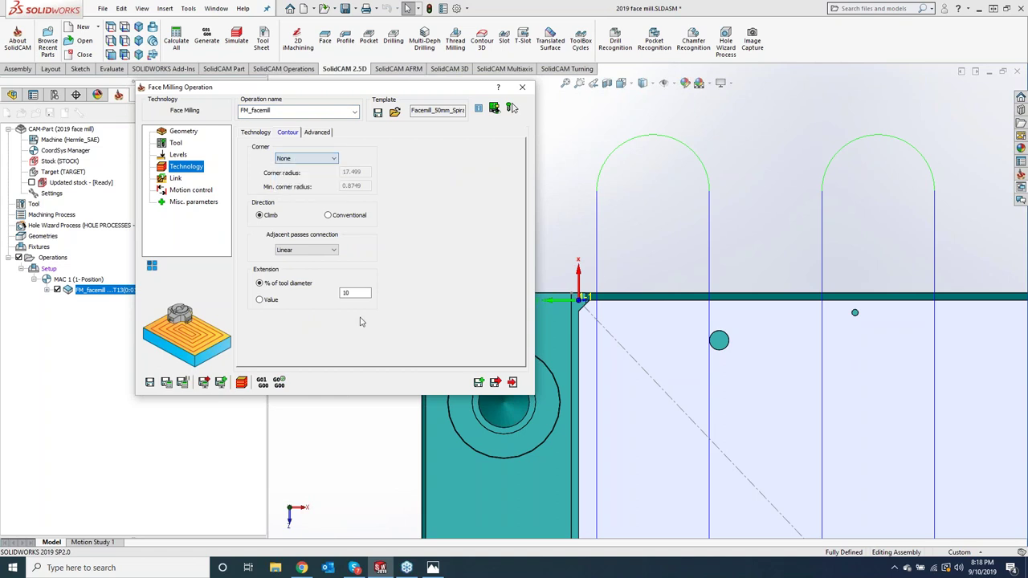
pyautogui.click(168, 383)
pyautogui.scroll(-4, 793, 426)
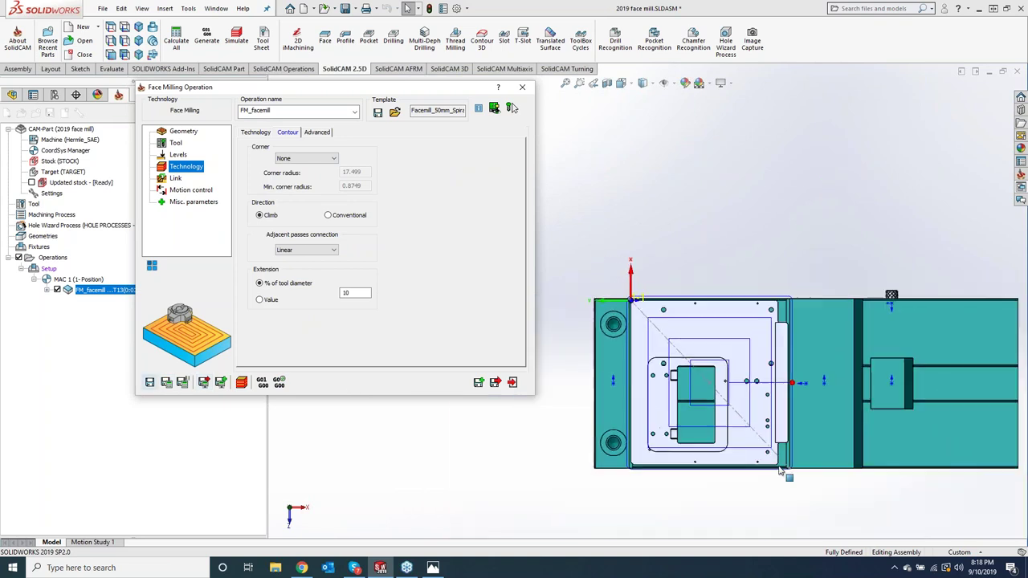
pyautogui.scroll(3, 760, 251)
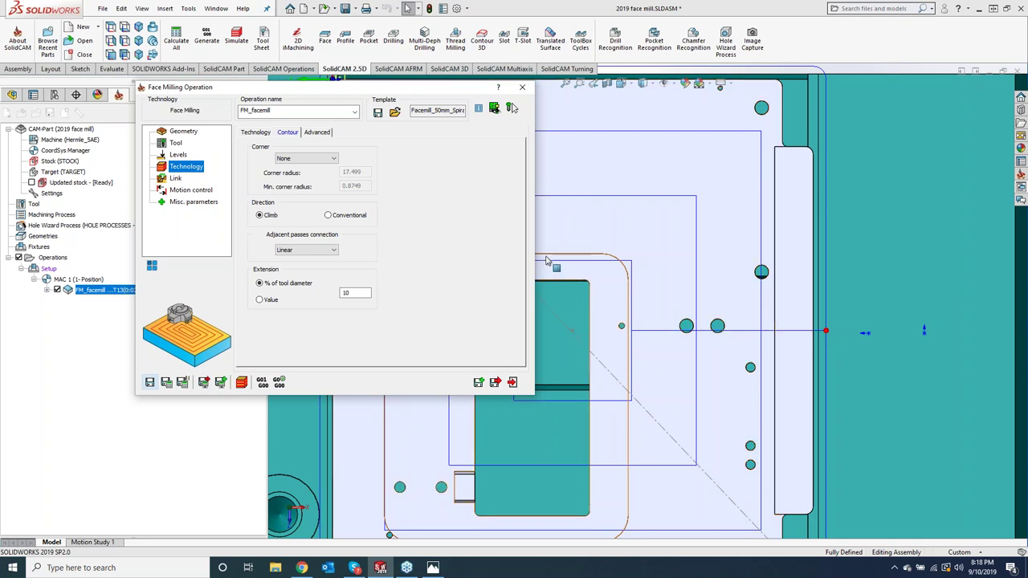
# - Recalculate the contour toolpath with Fillet corners, then with Loop corners
pyautogui.click(315, 160)
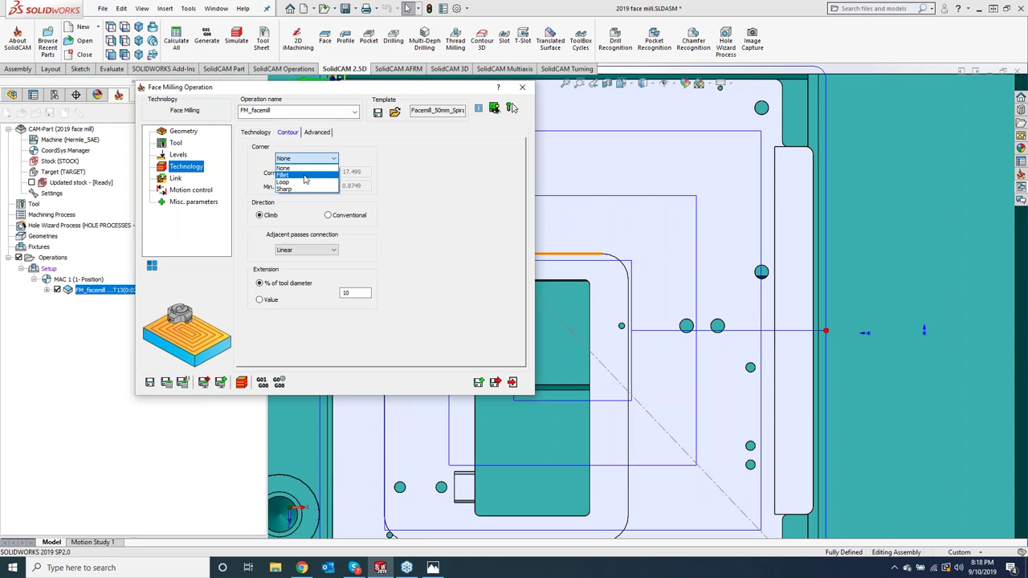
pyautogui.click(300, 175)
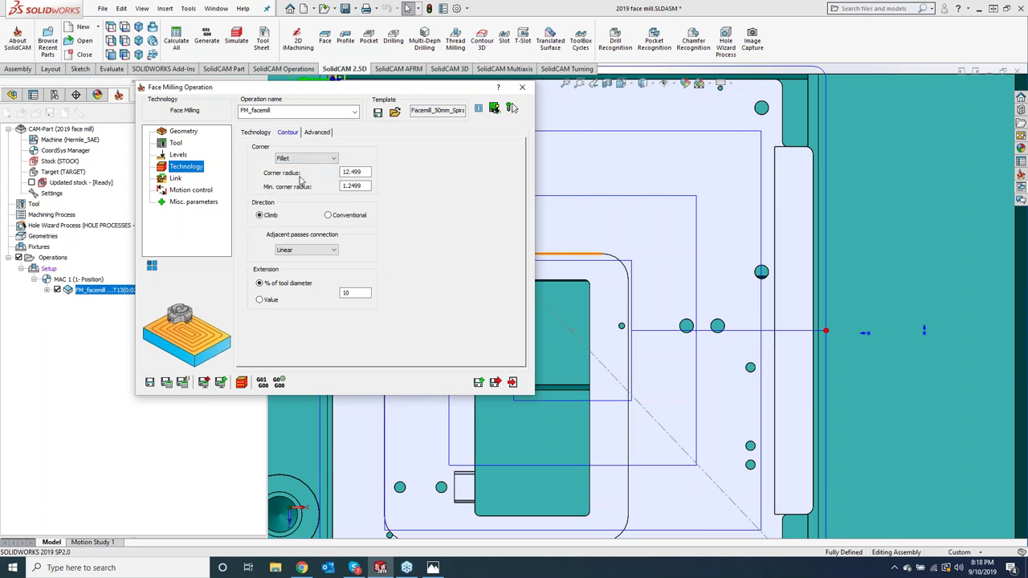
pyautogui.click(166, 383)
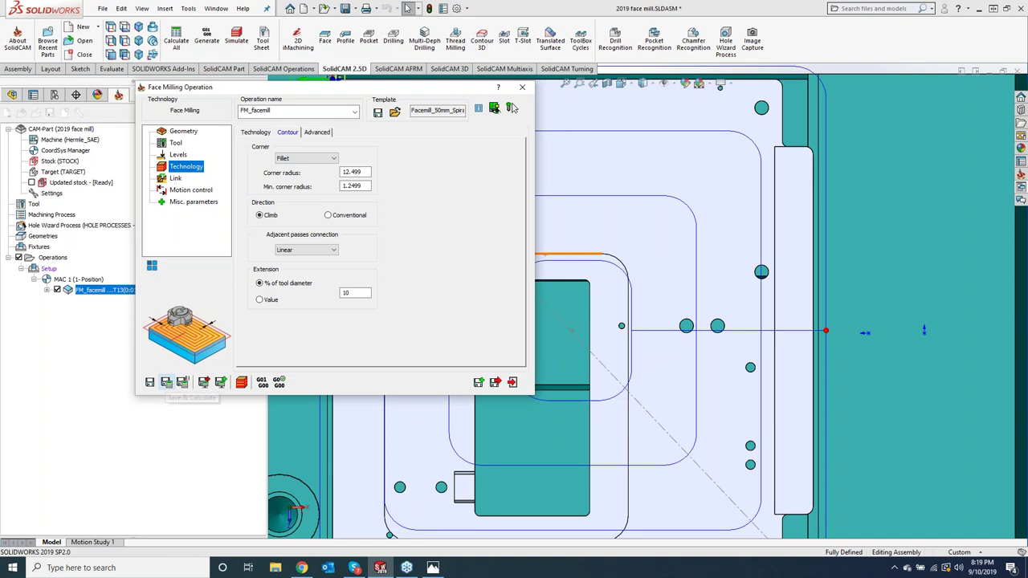
pyautogui.click(342, 186)
pyautogui.click(299, 160)
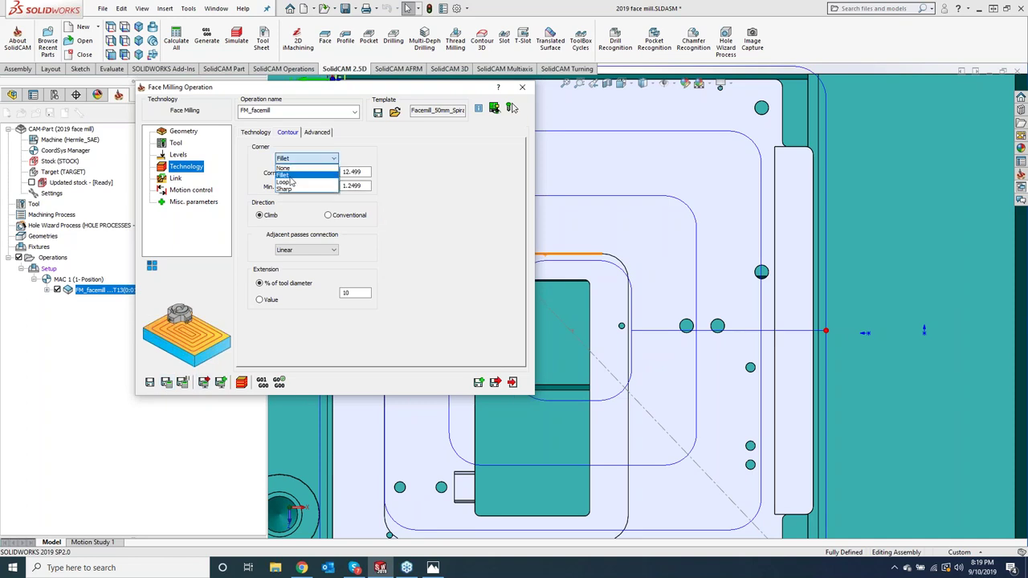
pyautogui.click(294, 183)
pyautogui.click(167, 383)
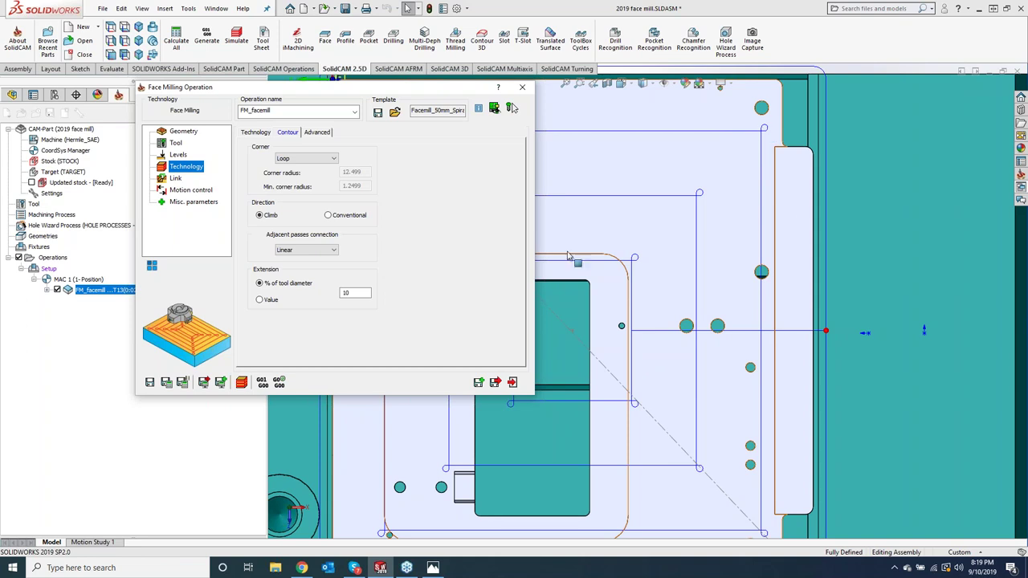
# - Return the corners to Fillet, then settle on Sharp, recalculating after each change
pyautogui.click(294, 158)
pyautogui.click(290, 175)
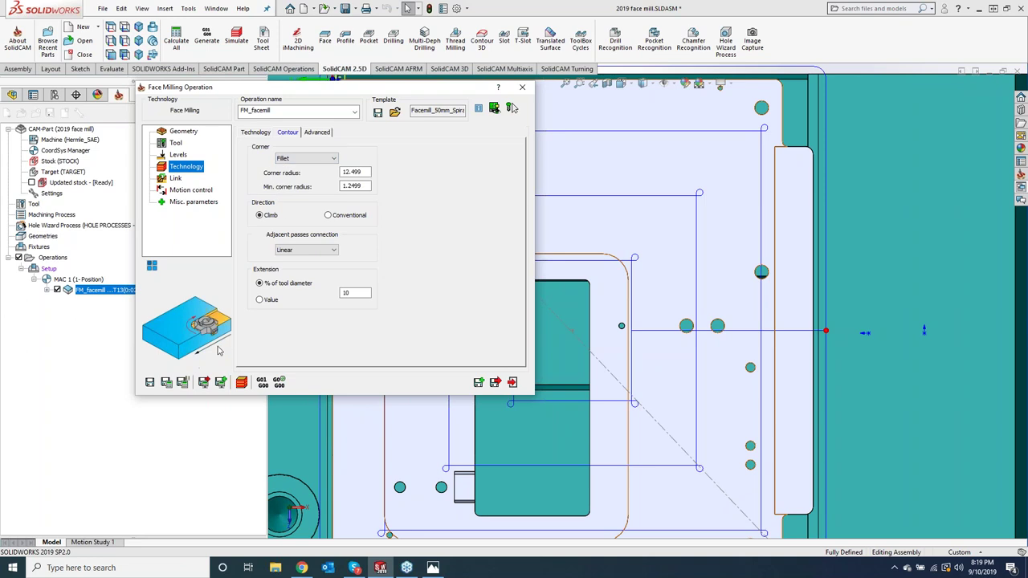
pyautogui.click(164, 383)
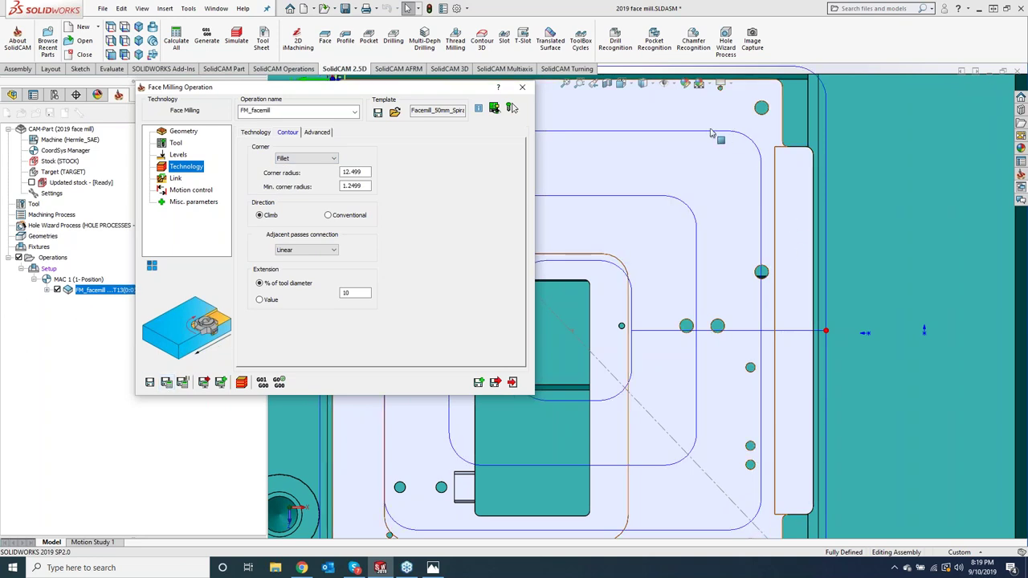
pyautogui.click(310, 159)
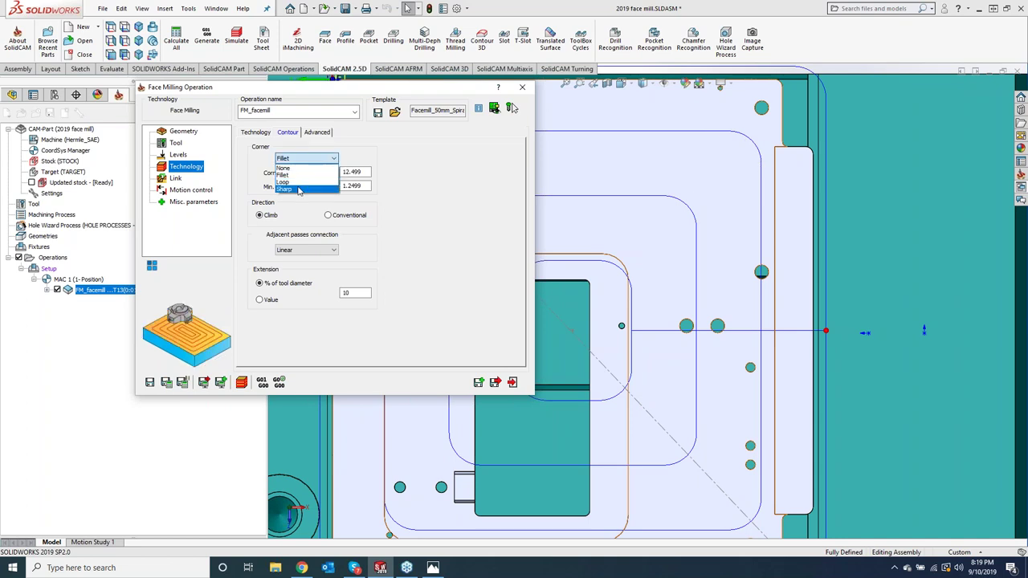
pyautogui.click(290, 189)
pyautogui.click(166, 383)
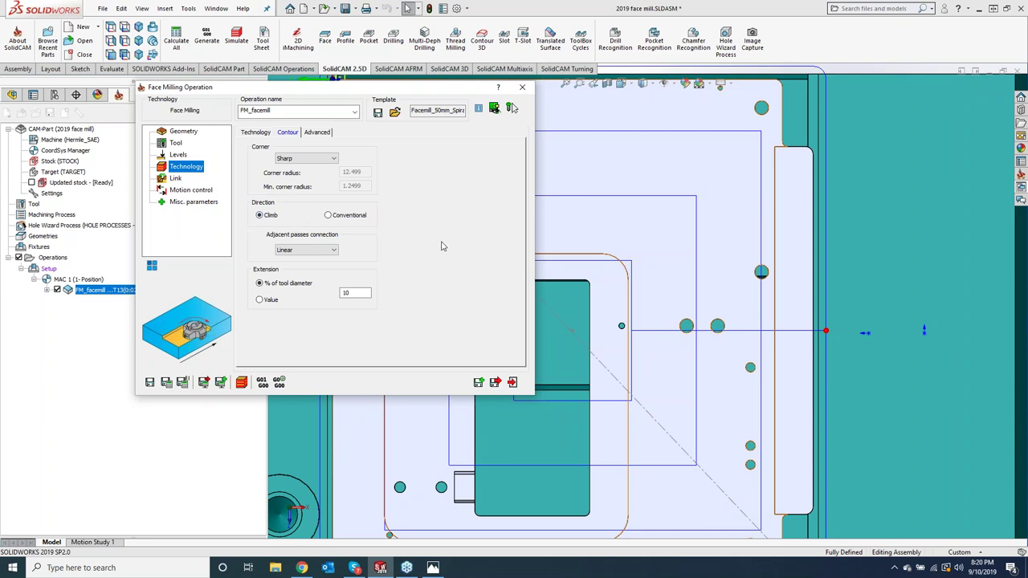
# - Try Smooth adjacent-pass connections, then settle on Rounded, recalculating after each
pyautogui.click(320, 251)
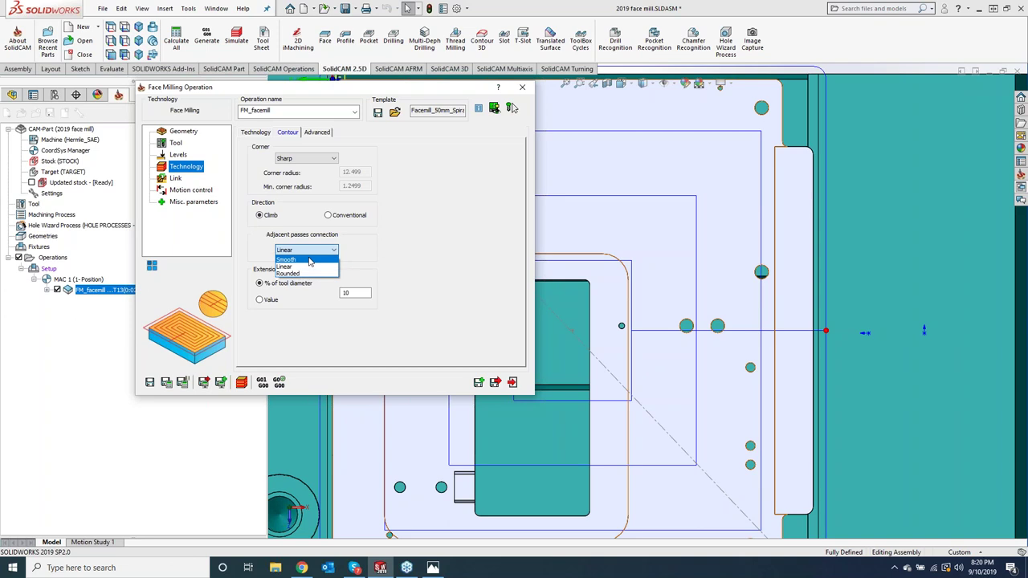
pyautogui.click(302, 260)
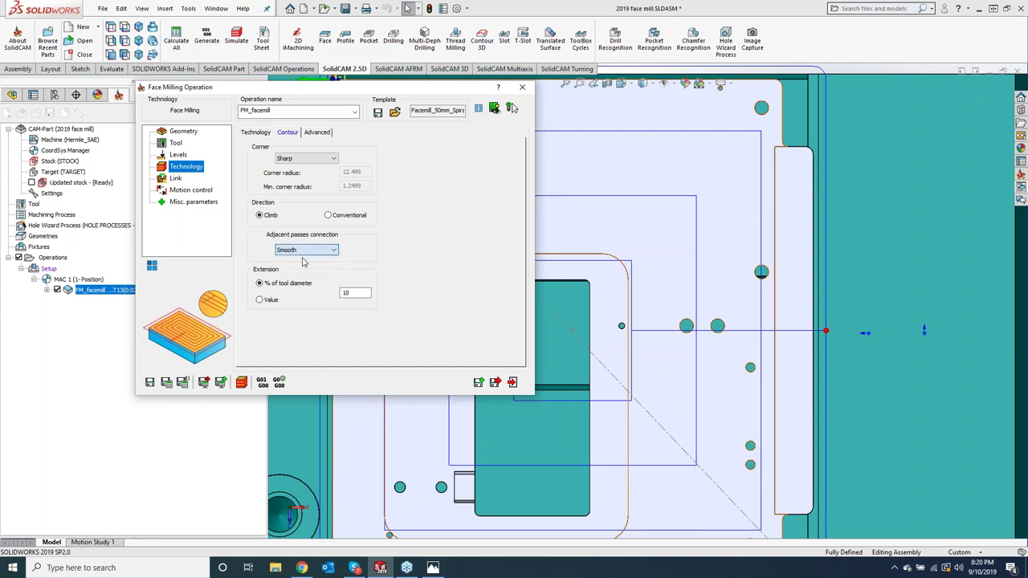
pyautogui.click(168, 383)
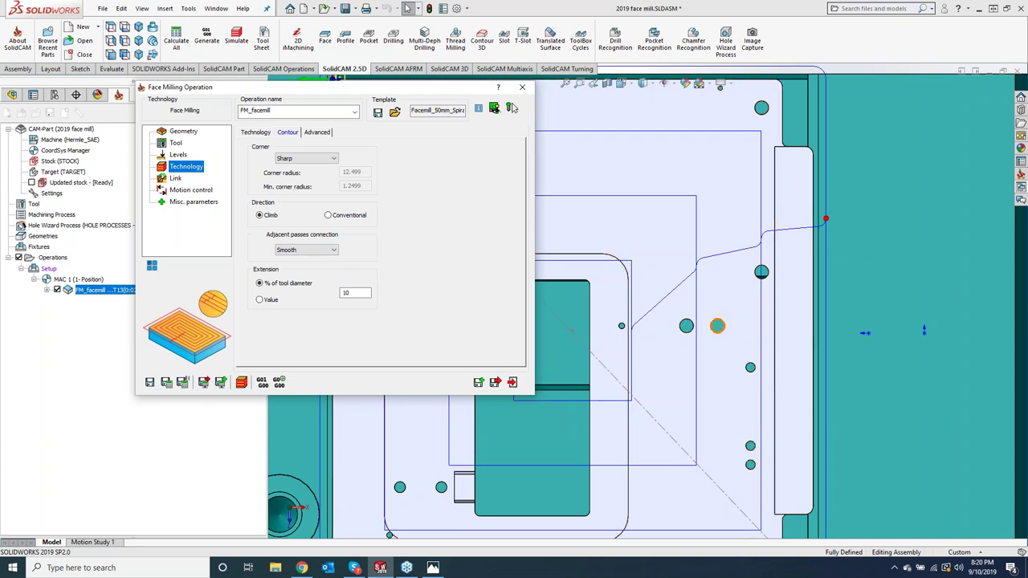
pyautogui.click(318, 251)
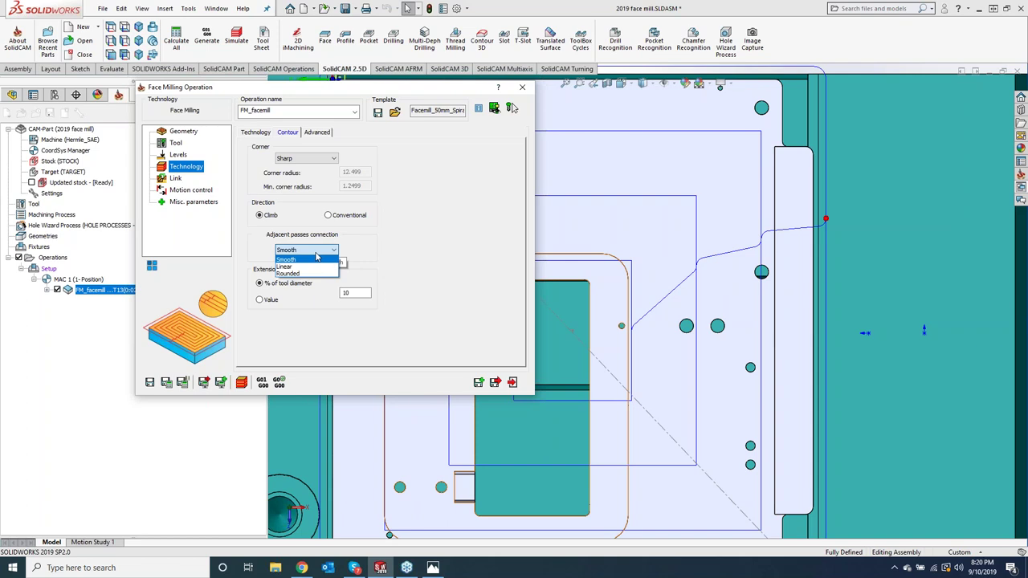
pyautogui.click(286, 274)
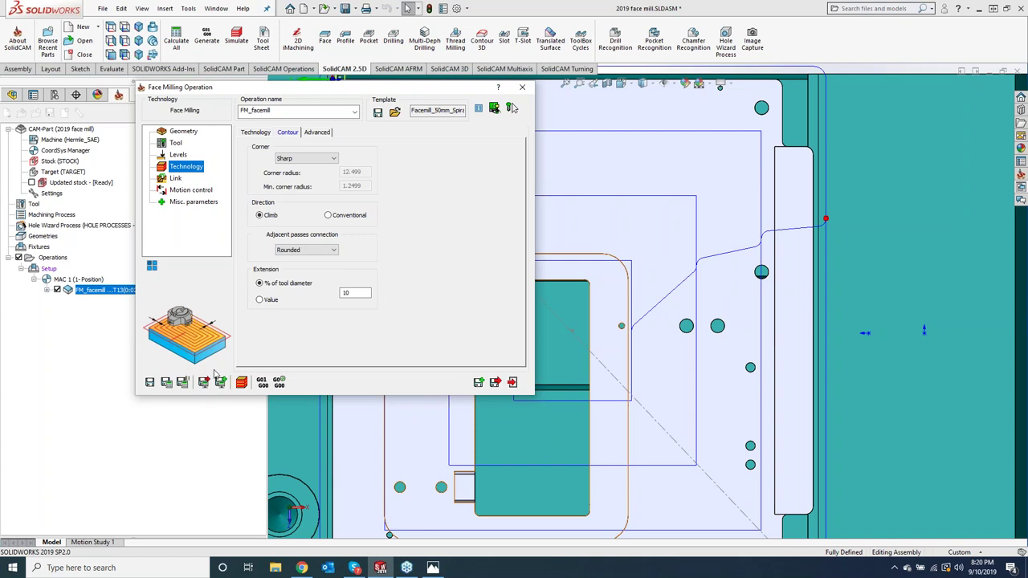
pyautogui.click(166, 383)
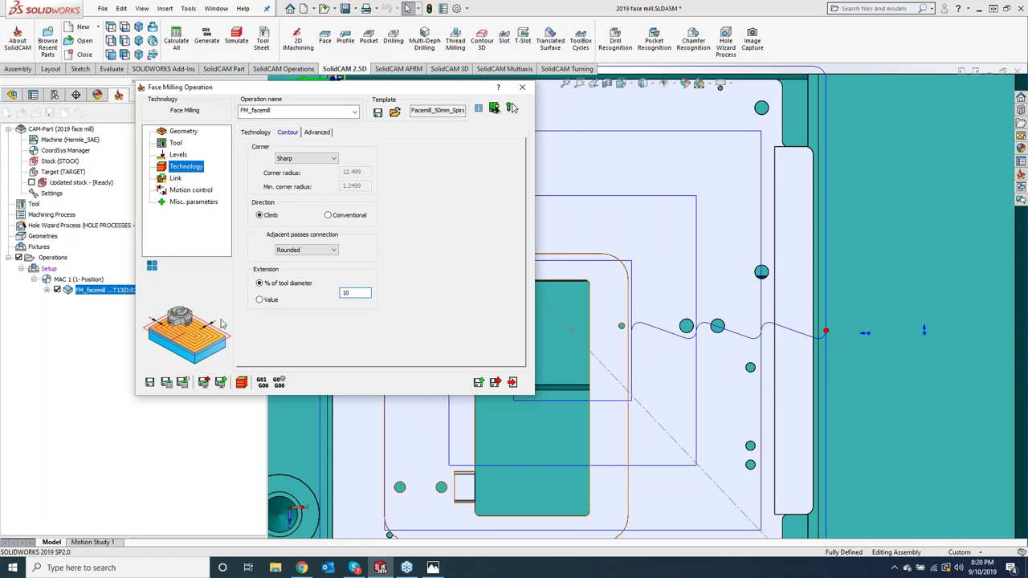
# - Switch to the One Pass strategy, check its delta and centre-shift values, and show Link settings
pyautogui.click(257, 133)
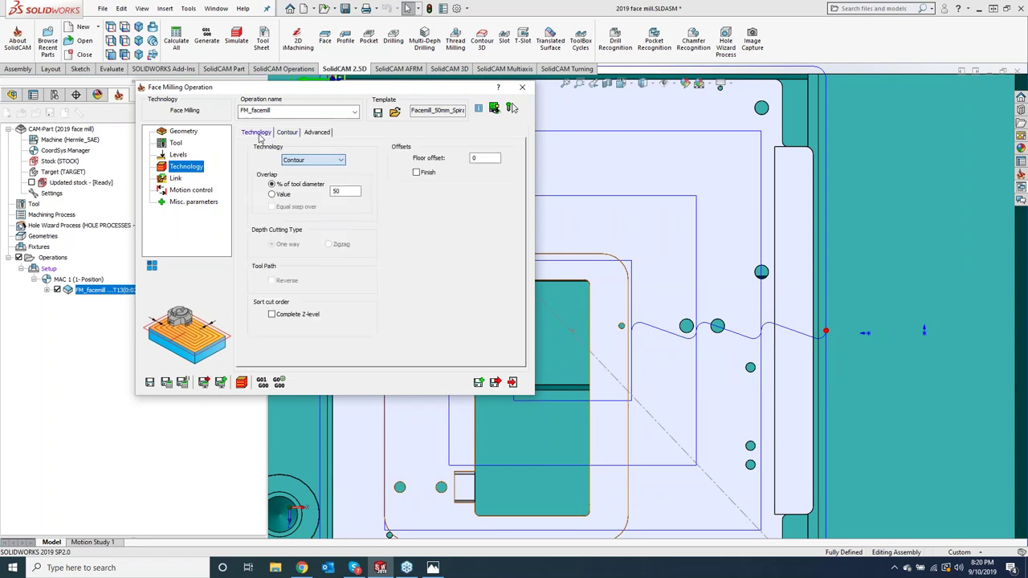
pyautogui.click(313, 160)
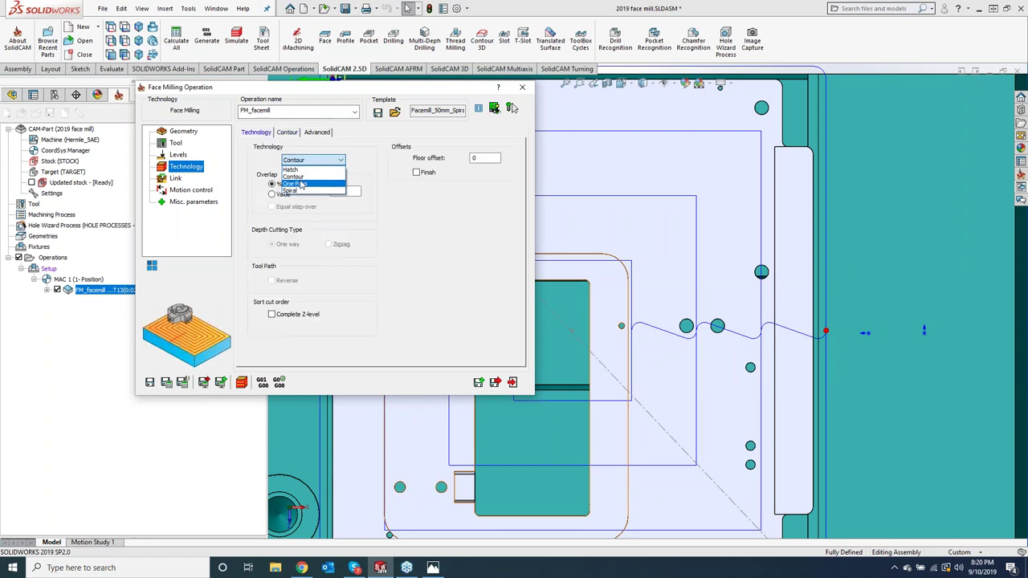
pyautogui.click(295, 184)
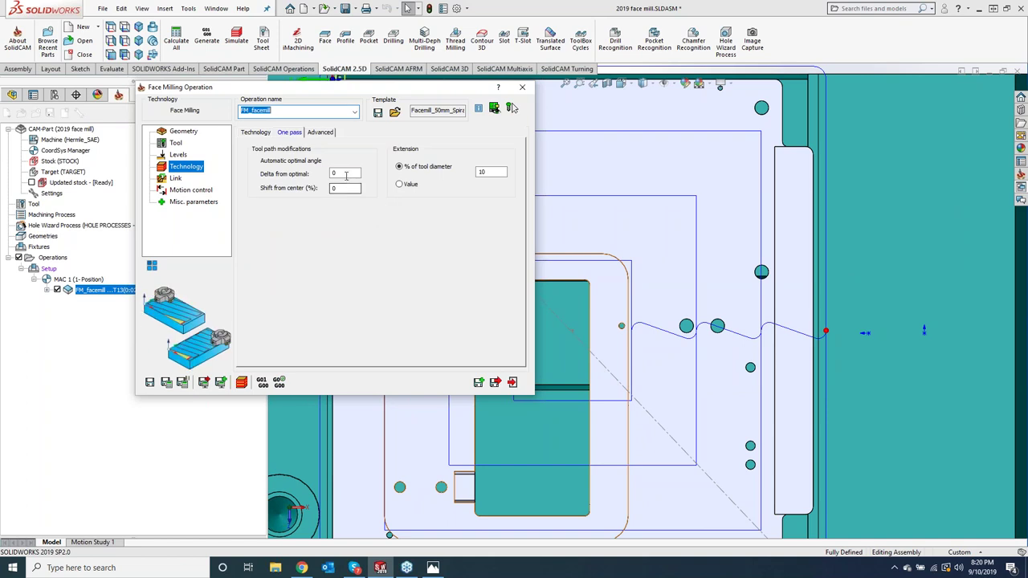
pyautogui.click(343, 174)
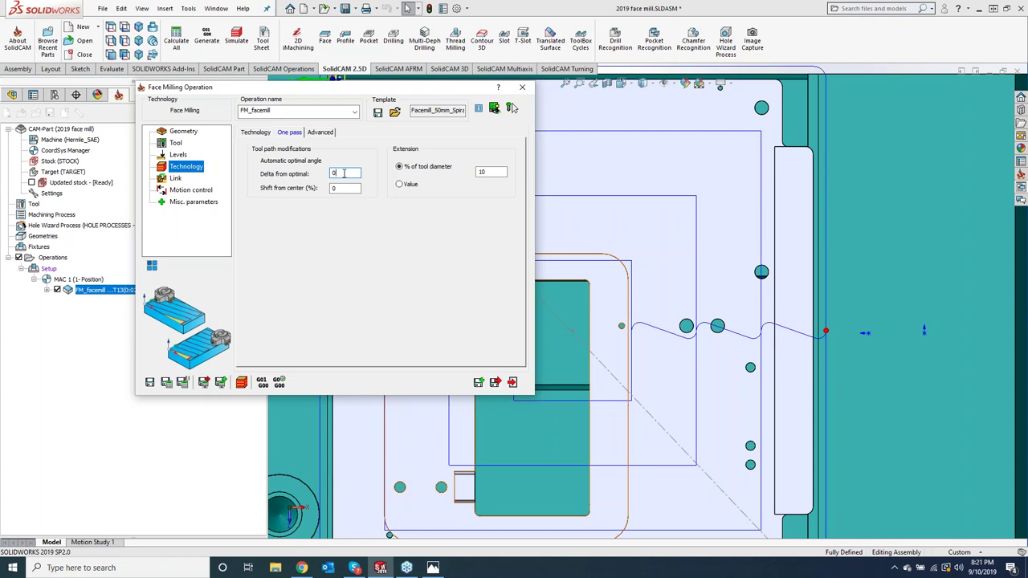
pyautogui.click(348, 190)
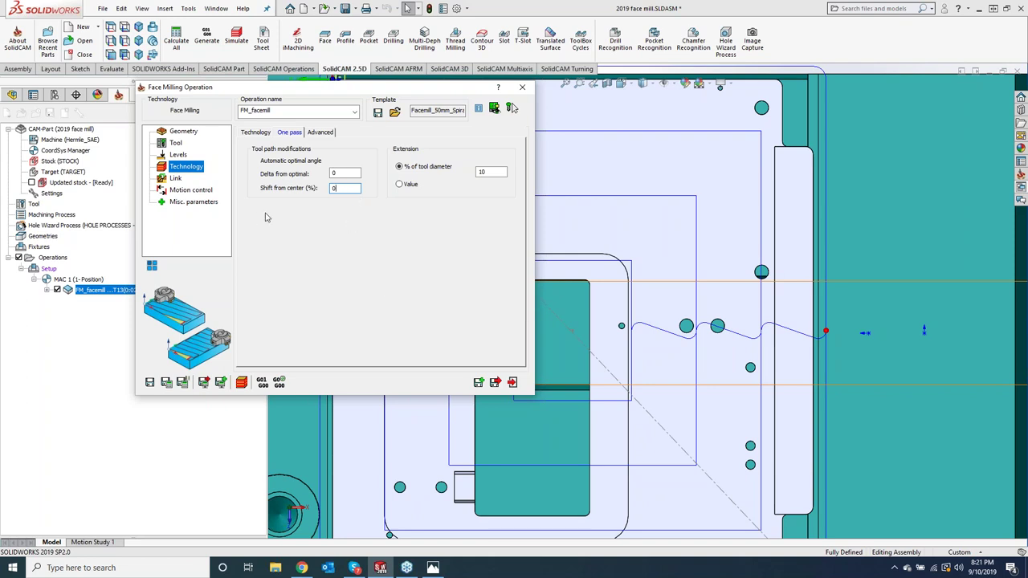
pyautogui.click(176, 180)
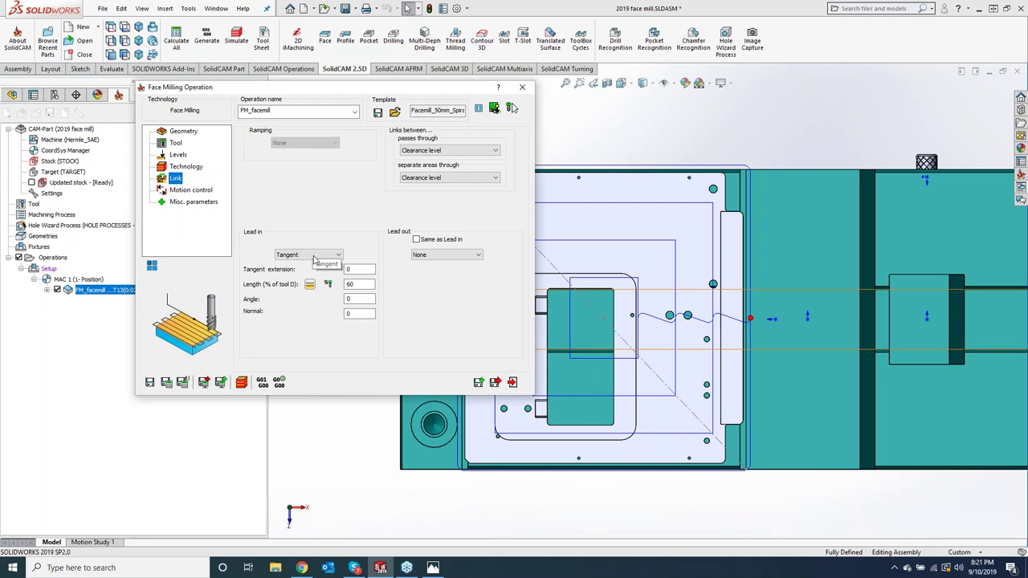
# - Change the lead-in to Arc and recalculate the toolpath
pyautogui.click(315, 259)
pyautogui.click(316, 275)
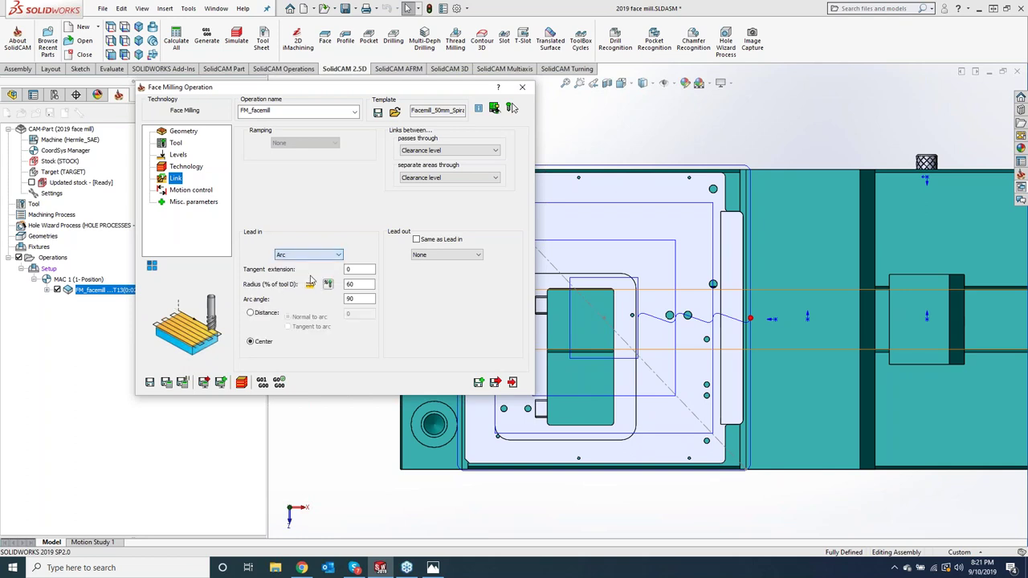
pyautogui.click(166, 382)
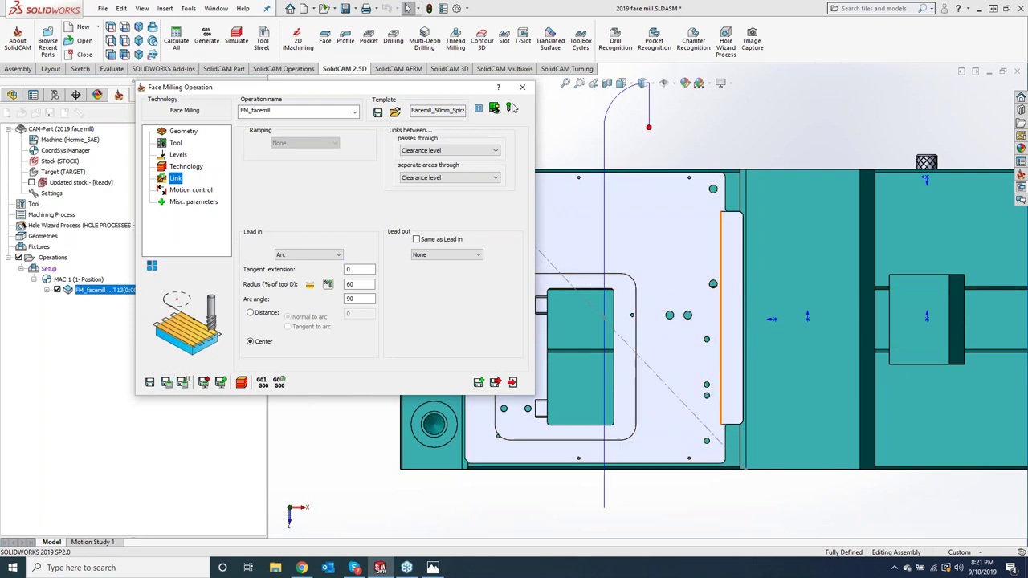
pyautogui.press('z')
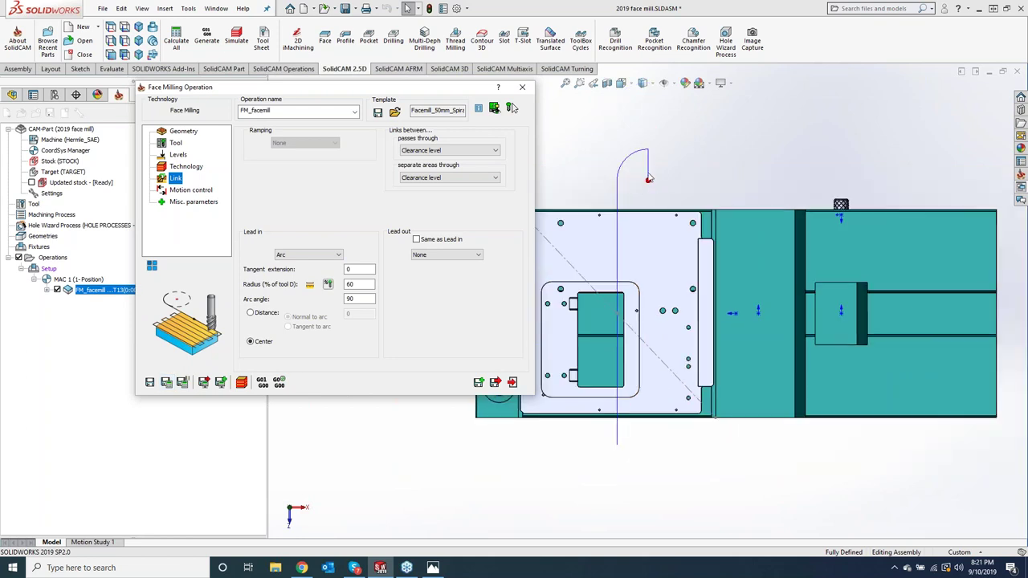
pyautogui.press('z')
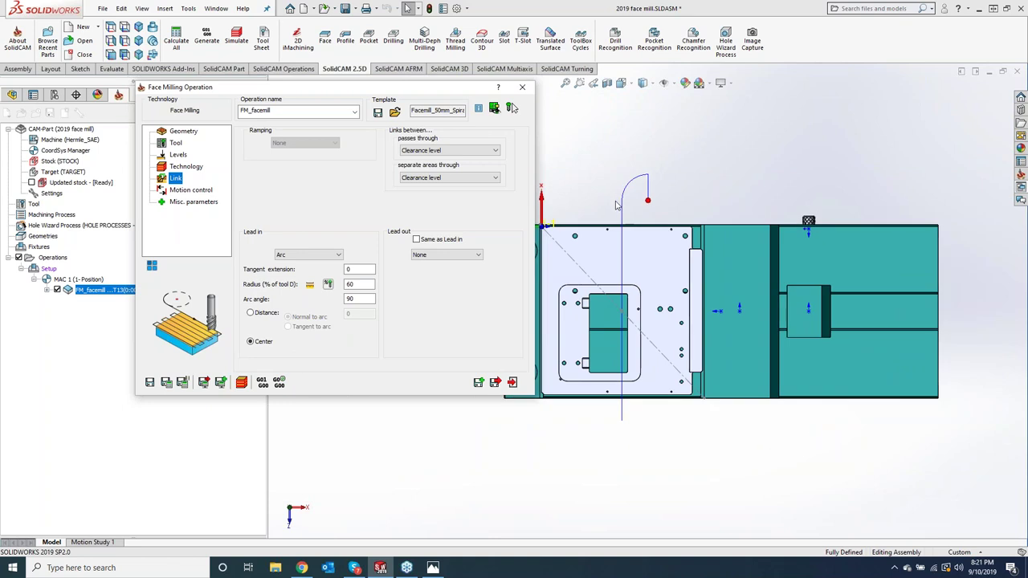
pyautogui.scroll(-2, 654, 216)
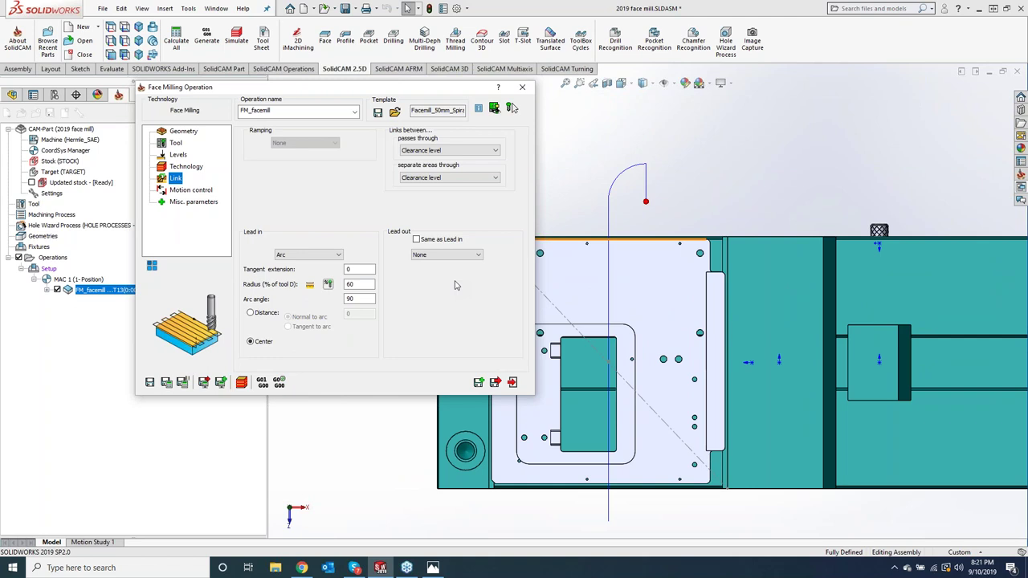
# - Start the arc lead-in at a normal distance of 0 with a 45° arc angle, then recalculate
pyautogui.click(355, 299)
pyautogui.click(366, 283)
pyautogui.click(363, 298)
pyautogui.click(354, 269)
pyautogui.moveTo(354, 269); pyautogui.dragTo(310, 271)
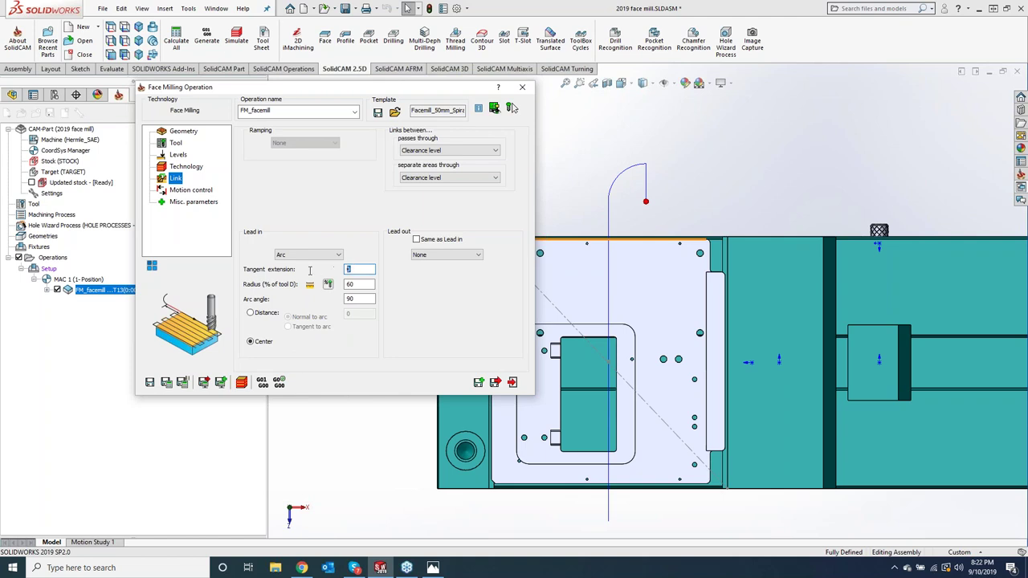
pyautogui.click(251, 313)
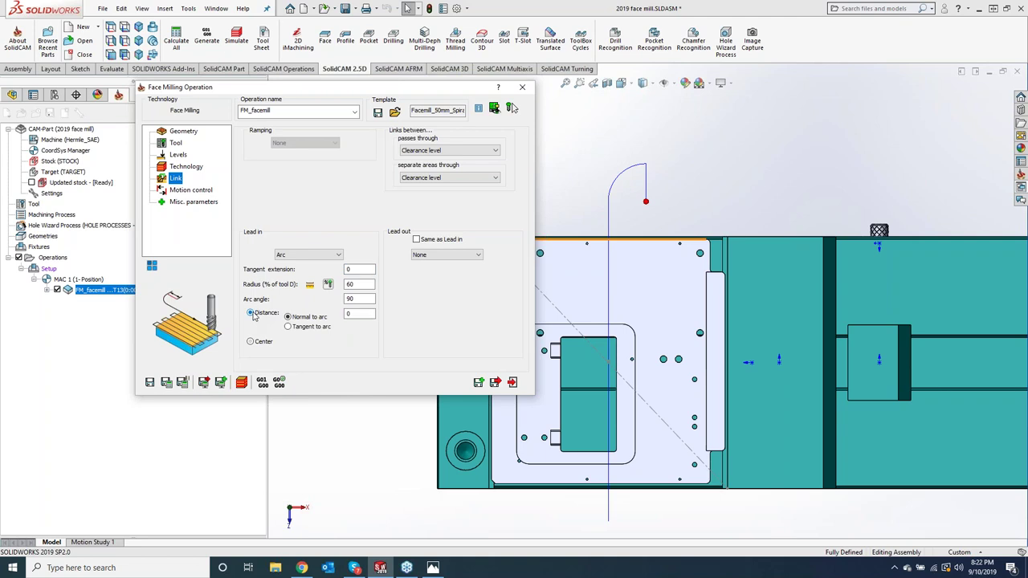
pyautogui.click(362, 314)
pyautogui.doubleClick(357, 299)
pyautogui.write('45')
pyautogui.click(166, 383)
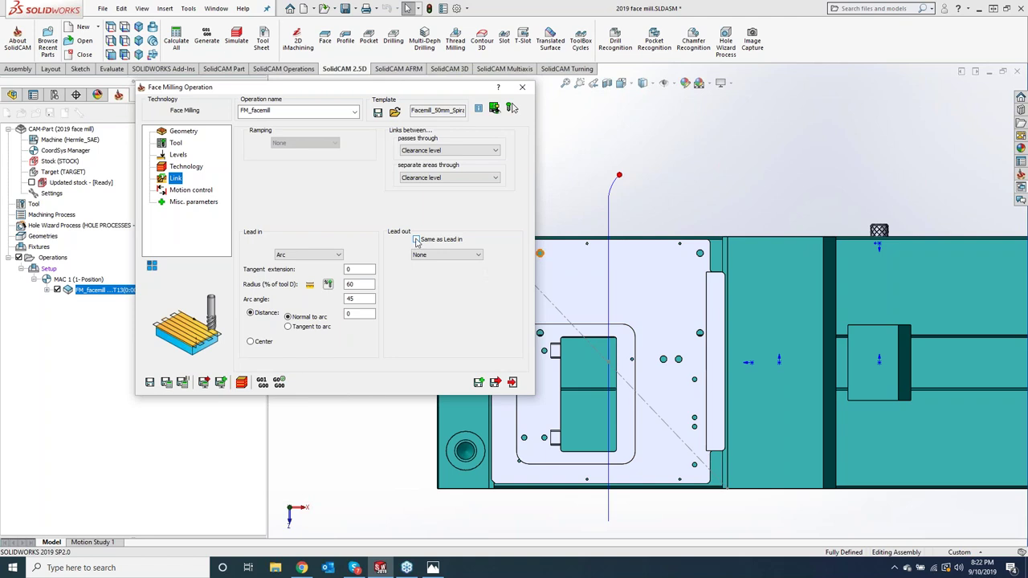
# - Make lead out Same as Lead in; link passes and separate areas through safety distance from upper_level
pyautogui.click(416, 240)
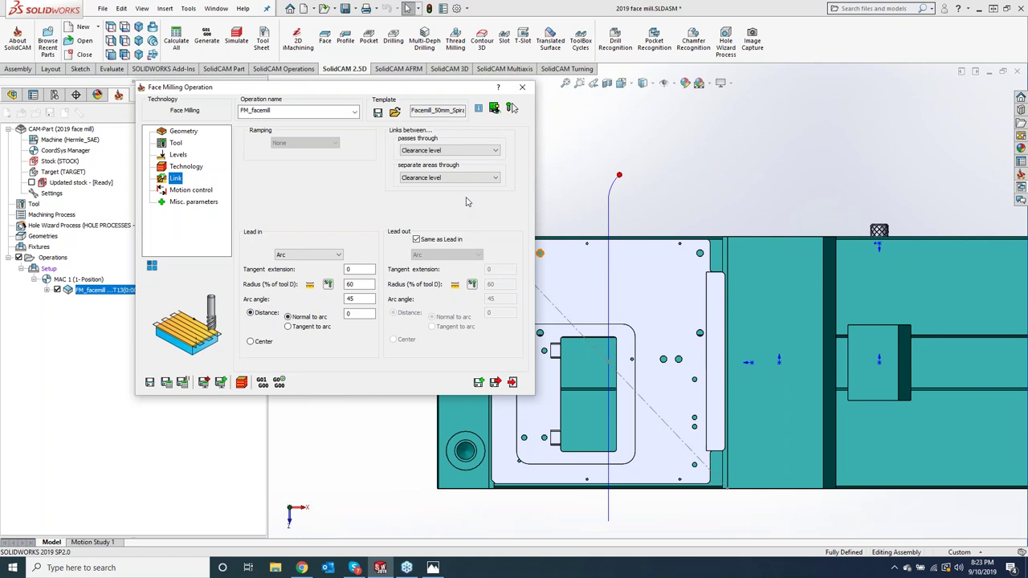
pyautogui.click(455, 152)
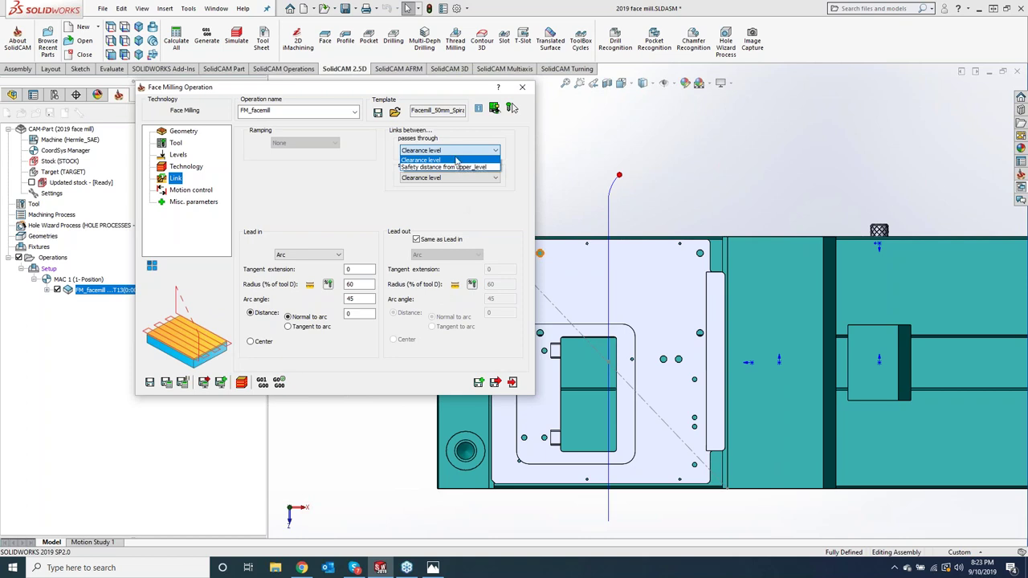
pyautogui.click(458, 167)
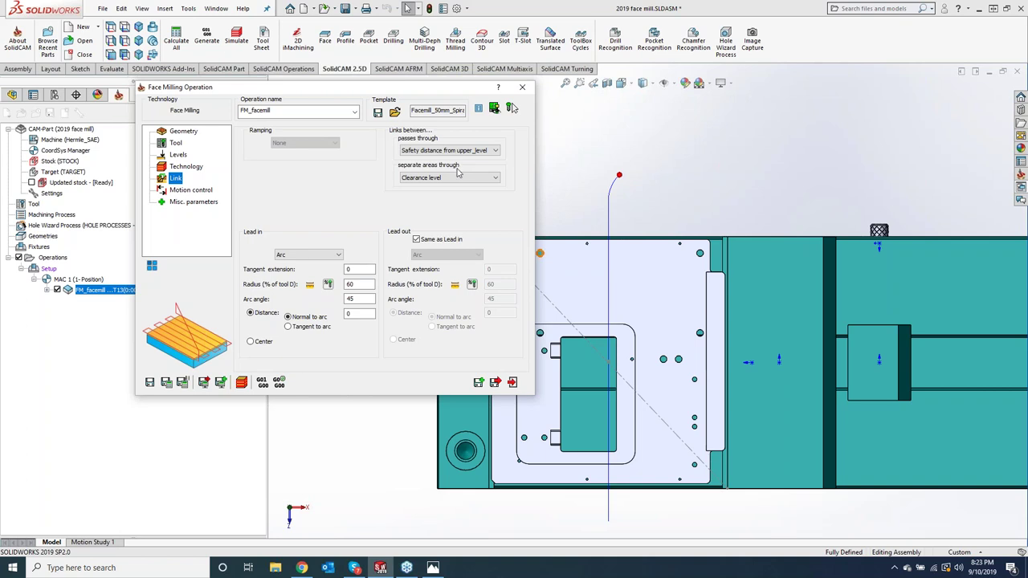
pyautogui.click(456, 178)
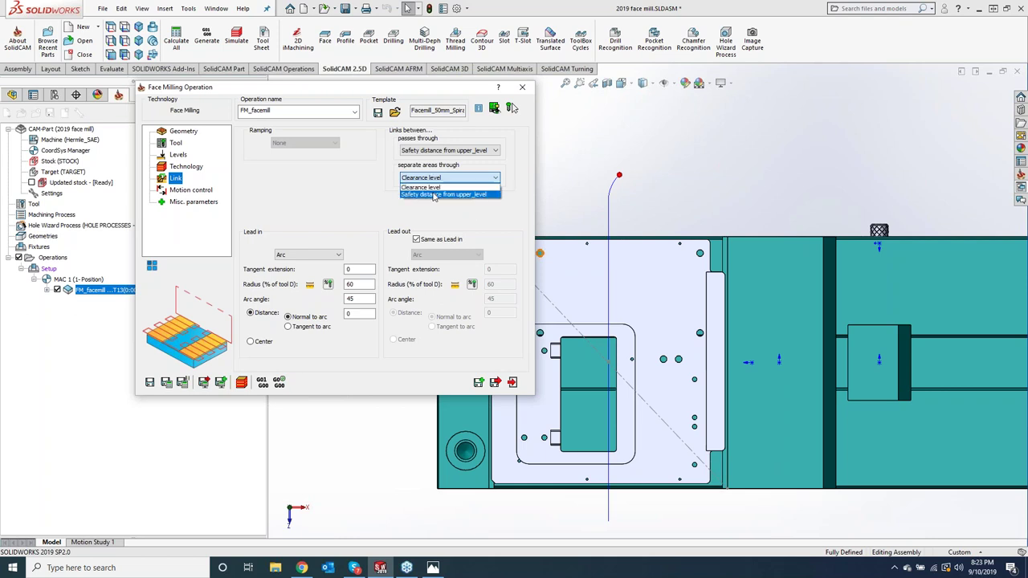
pyautogui.click(434, 195)
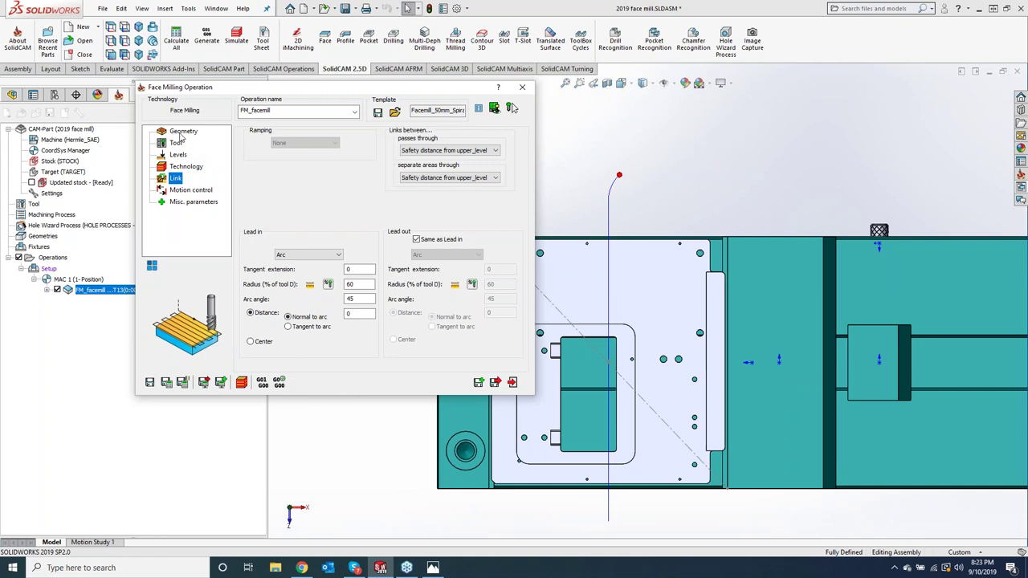
pyautogui.click(181, 133)
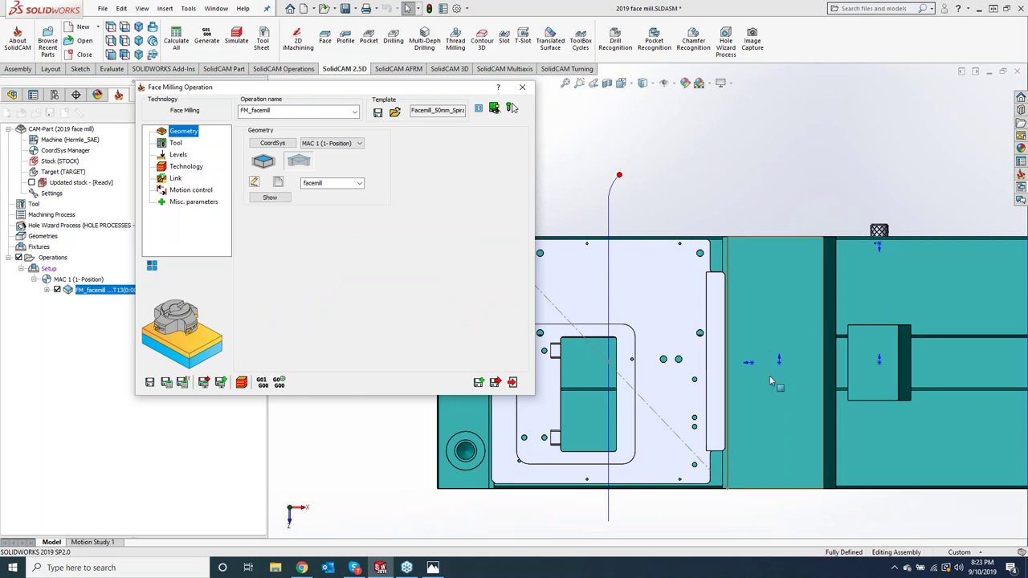
# - Tilt the model to an isometric view and start a new part-based facemill1 geometry
pyautogui.moveTo(769, 381); pyautogui.dragTo(714, 317, button='middle')
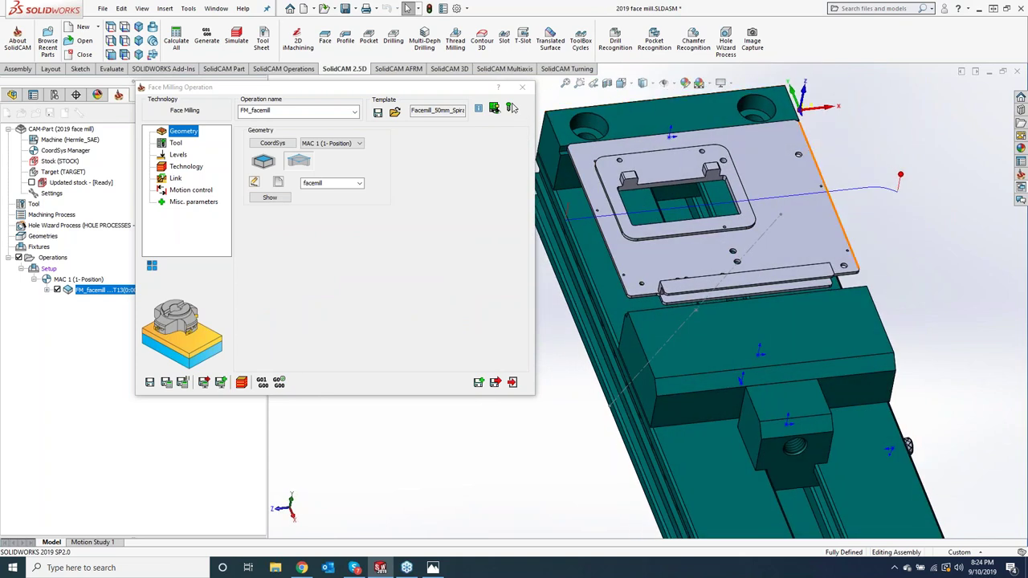
pyautogui.click(299, 163)
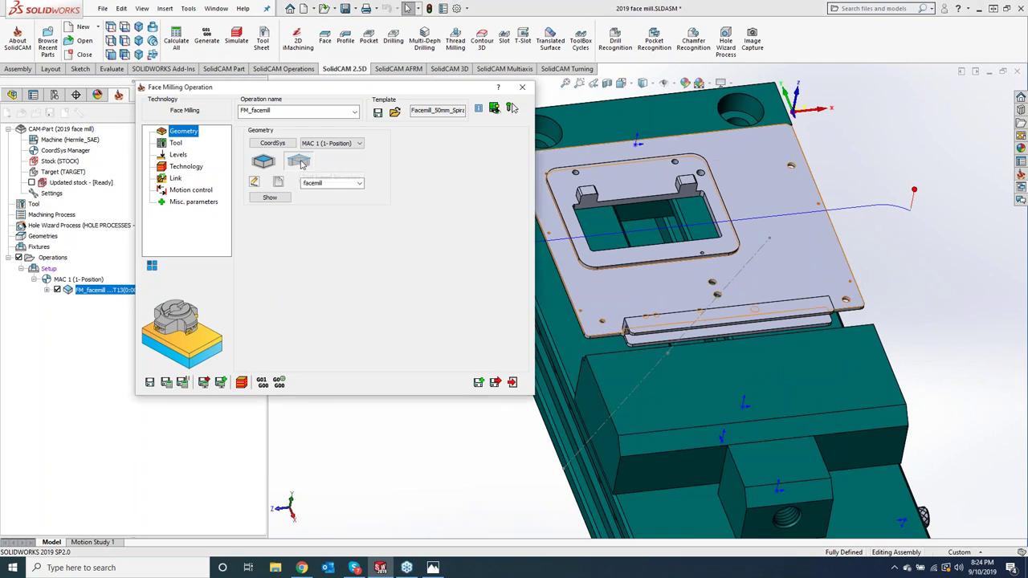
pyautogui.click(302, 164)
pyautogui.click(278, 184)
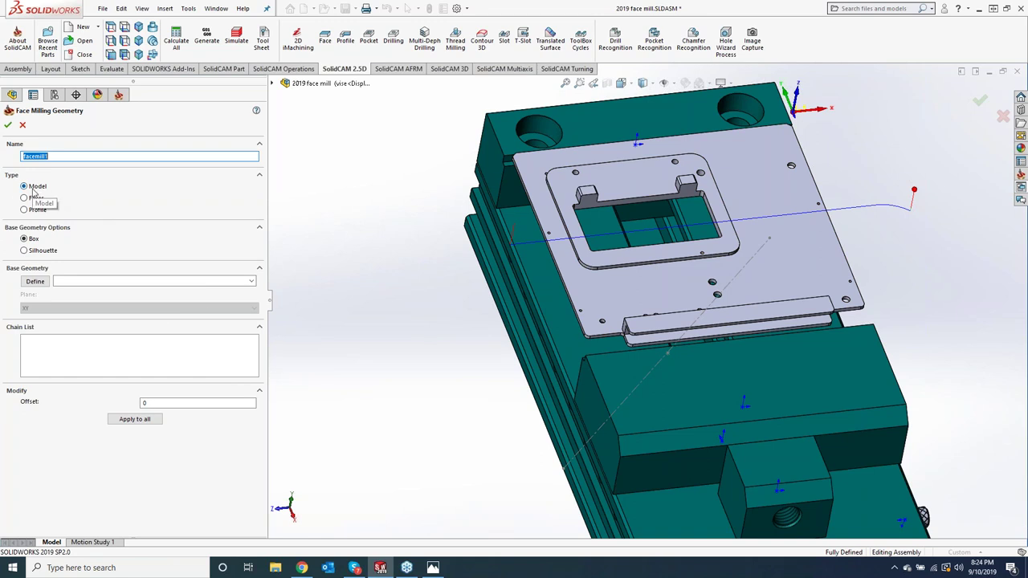
# - Try a top-plate solid and Profile boundary, cancel it, and use Updated stock instead
pyautogui.click(35, 281)
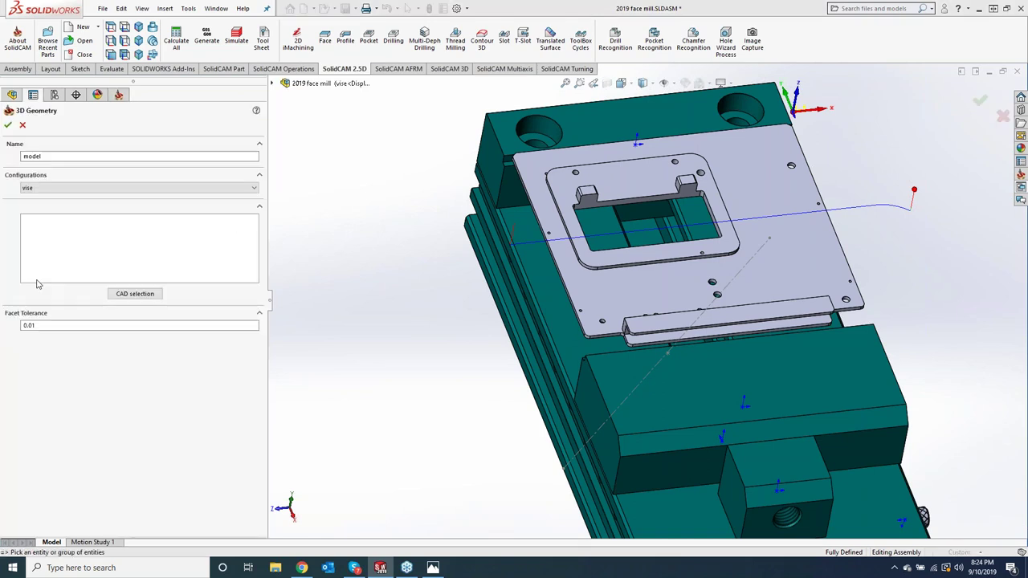
pyautogui.click(548, 178)
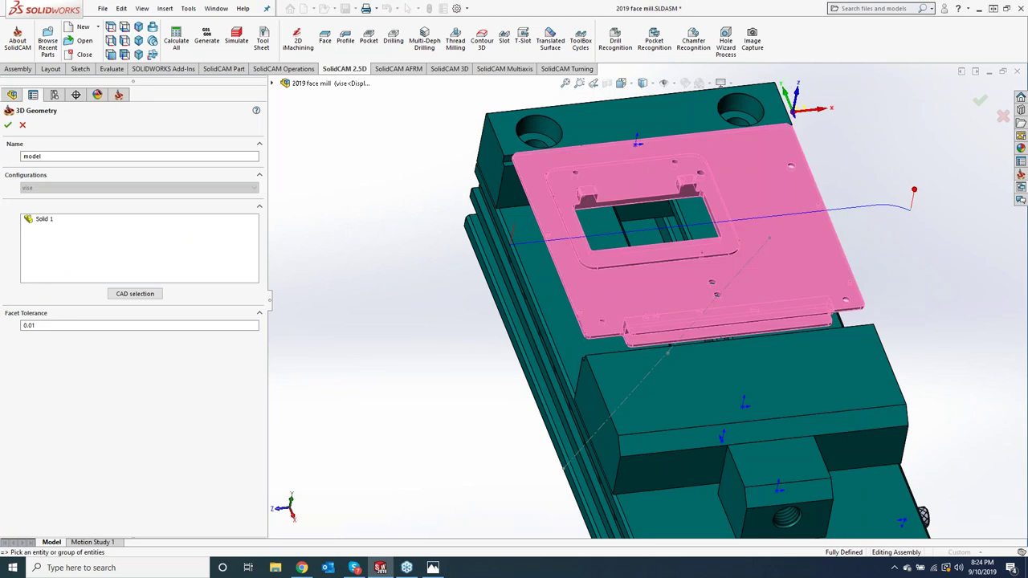
pyautogui.click(8, 125)
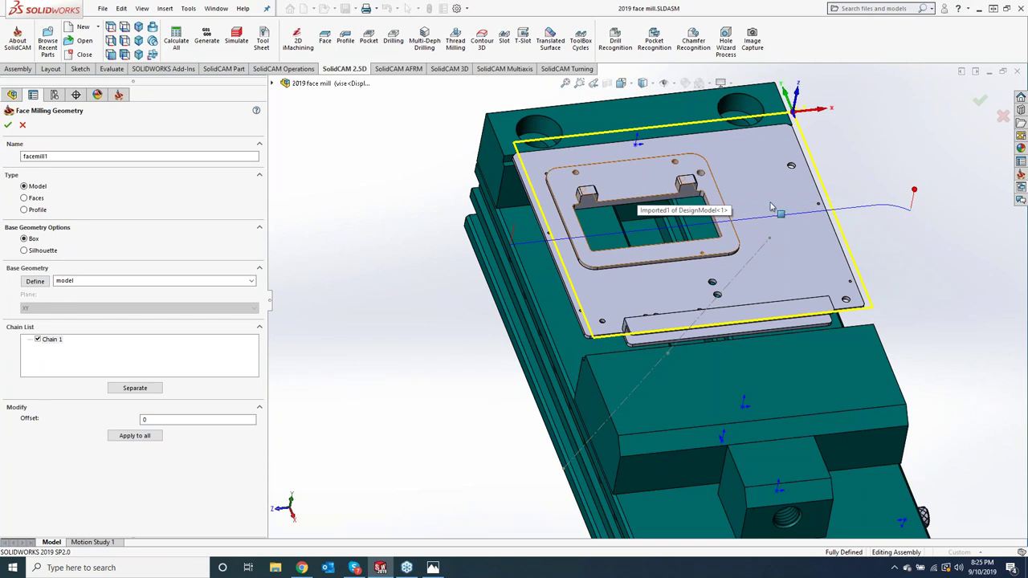
pyautogui.click(25, 211)
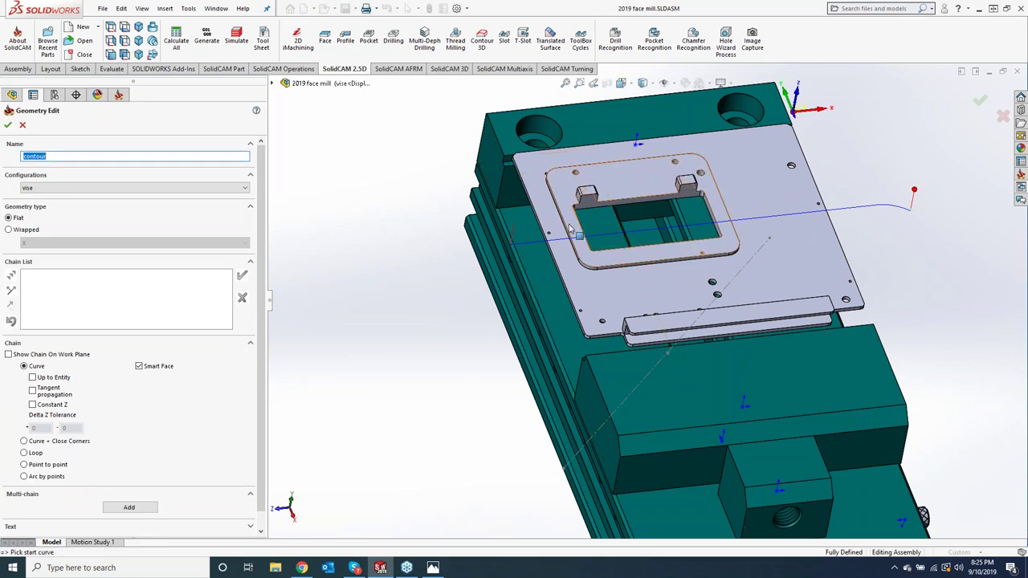
pyautogui.click(22, 126)
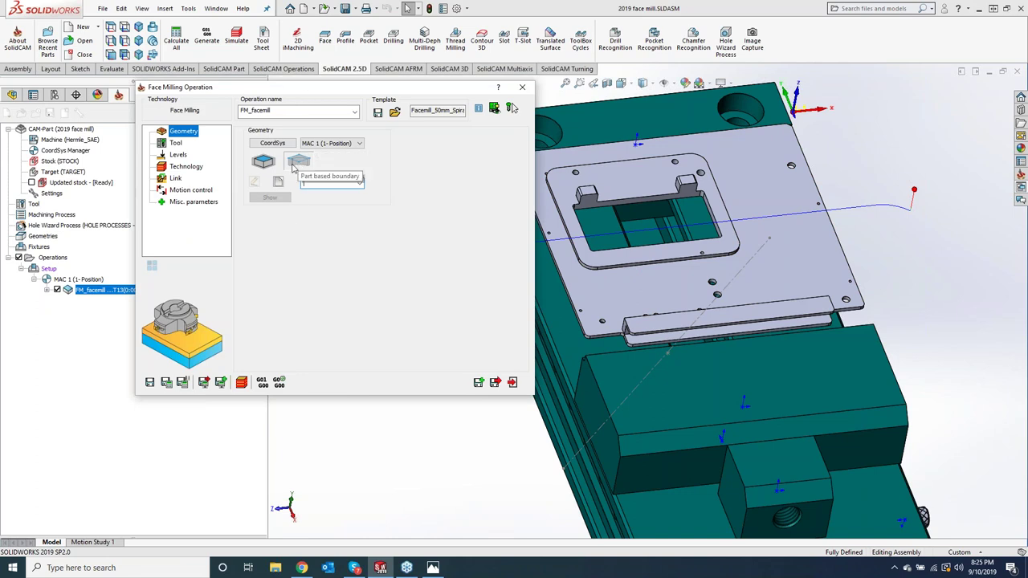
pyautogui.click(263, 163)
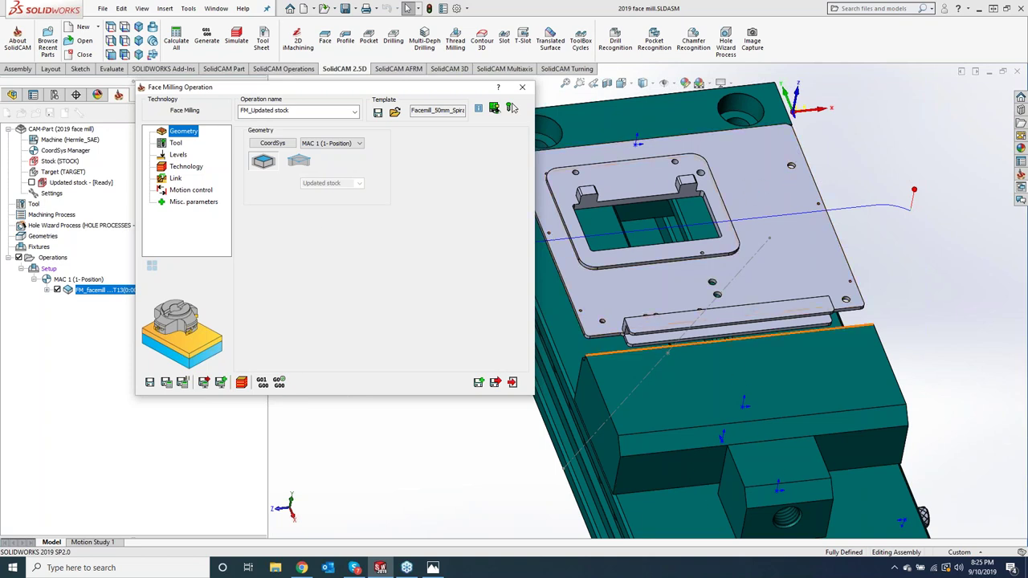
# - Shift the operation window aside and exit it without saving, keeping FM_facemill in the tree
pyautogui.moveTo(443, 97); pyautogui.dragTo(357, 102)
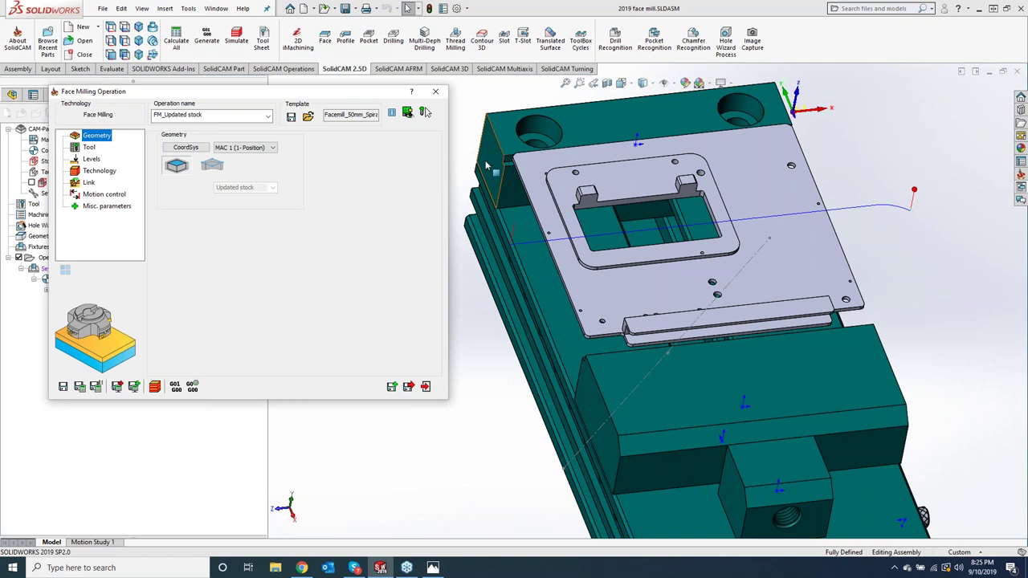
pyautogui.moveTo(347, 96); pyautogui.dragTo(562, 104)
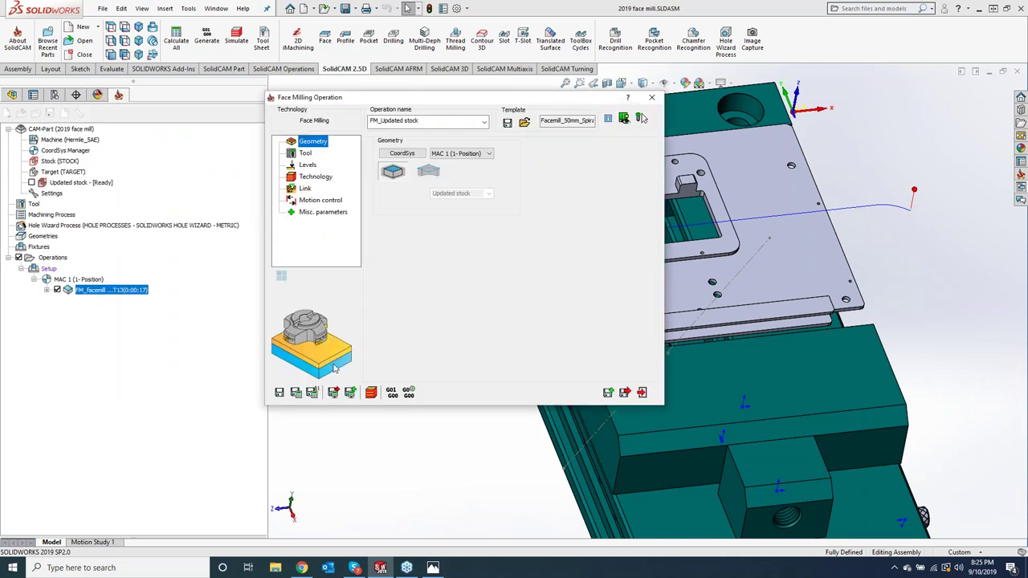
pyautogui.click(651, 98)
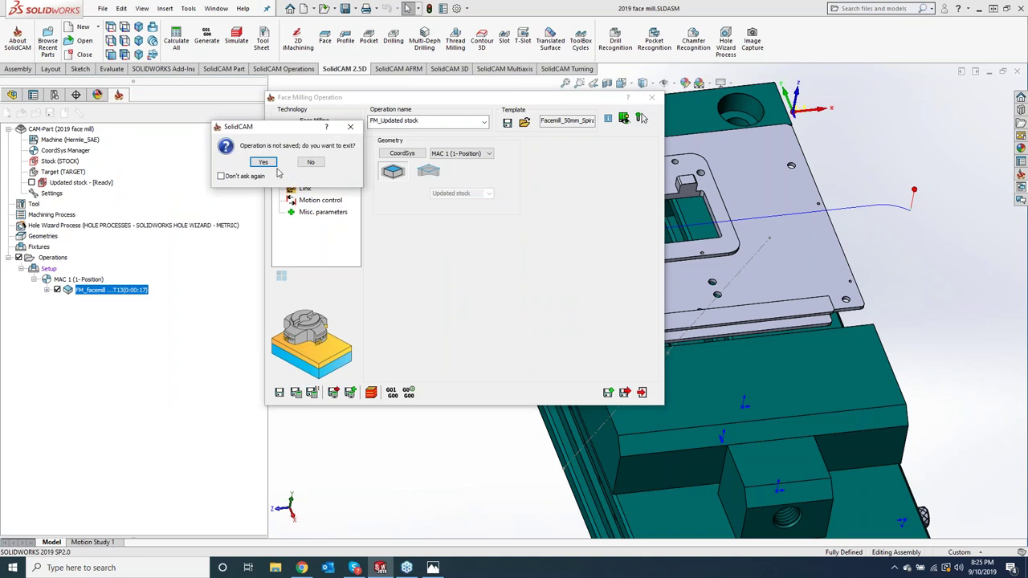
pyautogui.click(264, 162)
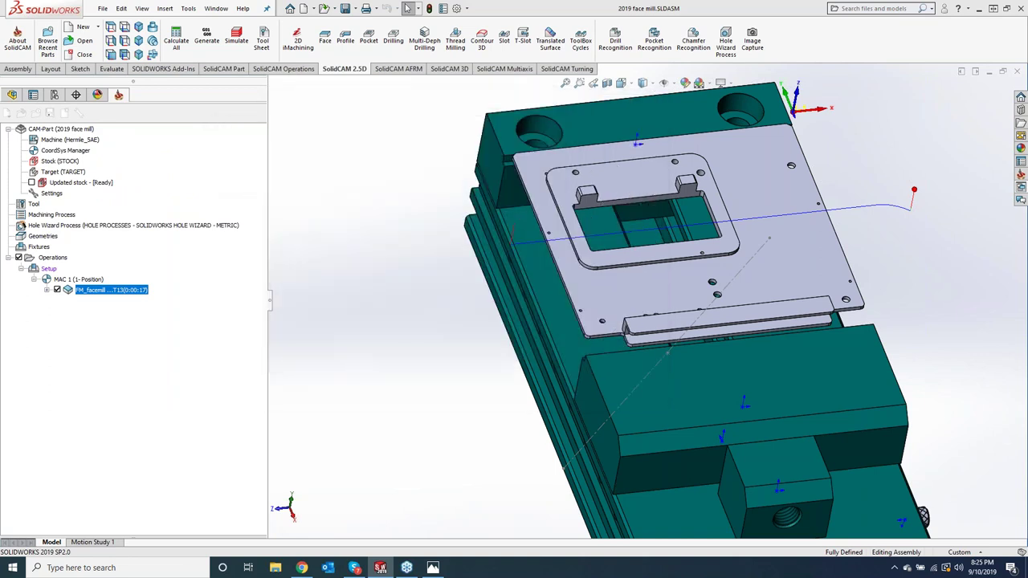
# - Show the Updated stock on the plate, reopen FM_facemill, and launch its simulation
pyautogui.click(32, 183)
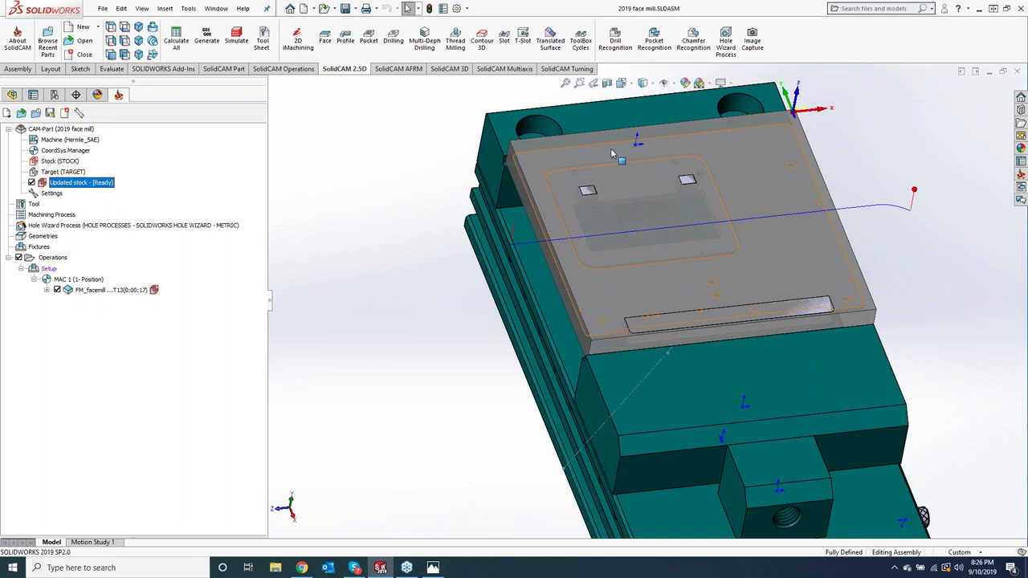
pyautogui.click(110, 290)
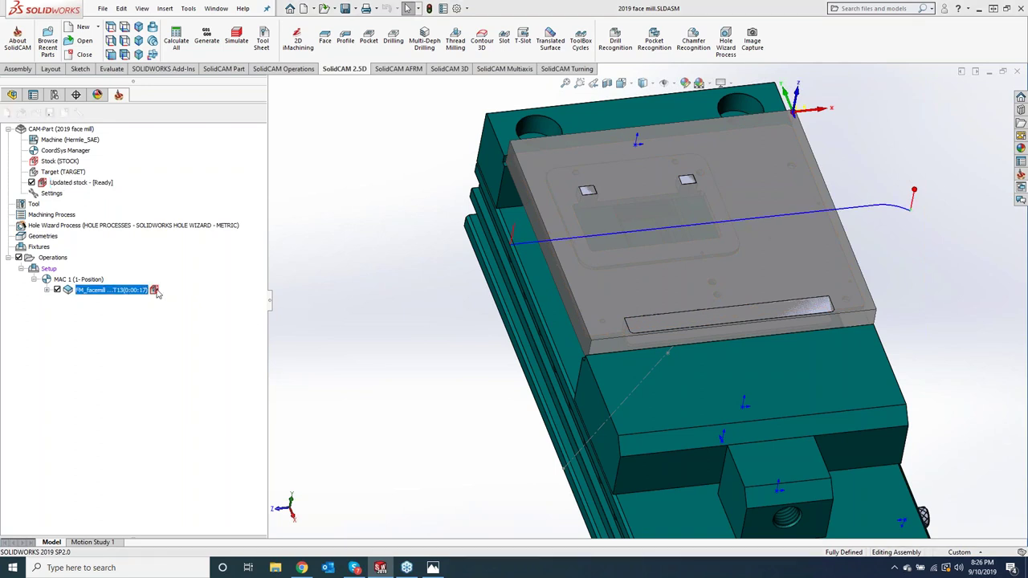
pyautogui.doubleClick(151, 290)
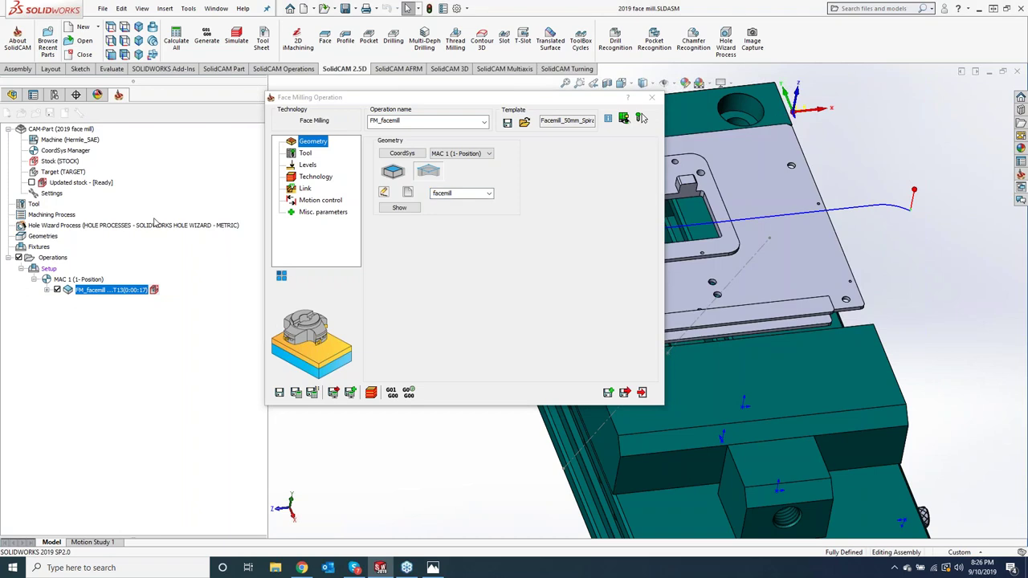
pyautogui.click(371, 392)
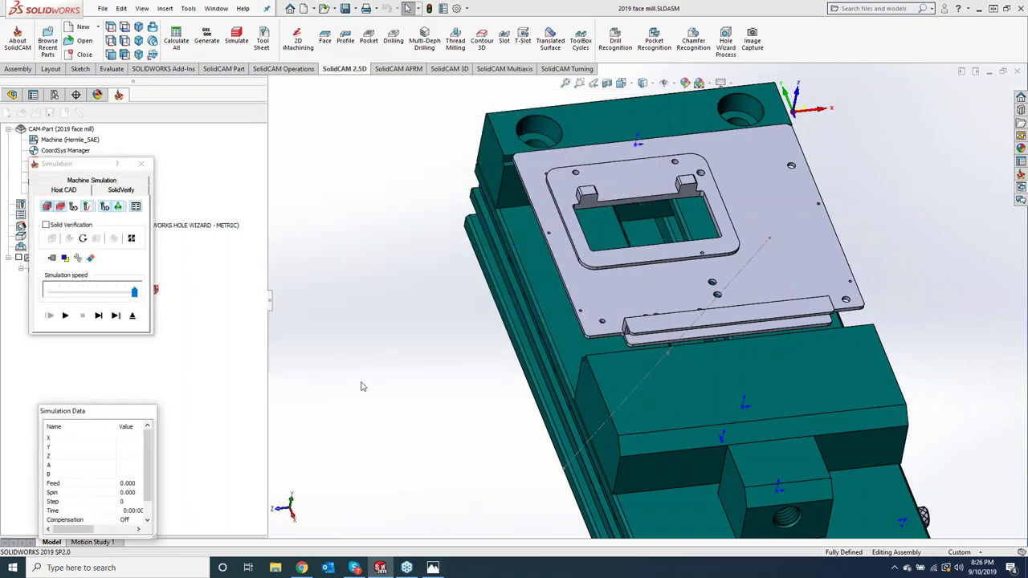
# - Step through the single-pass cut in SolidVerify around the vise, then close the simulation
pyautogui.click(118, 191)
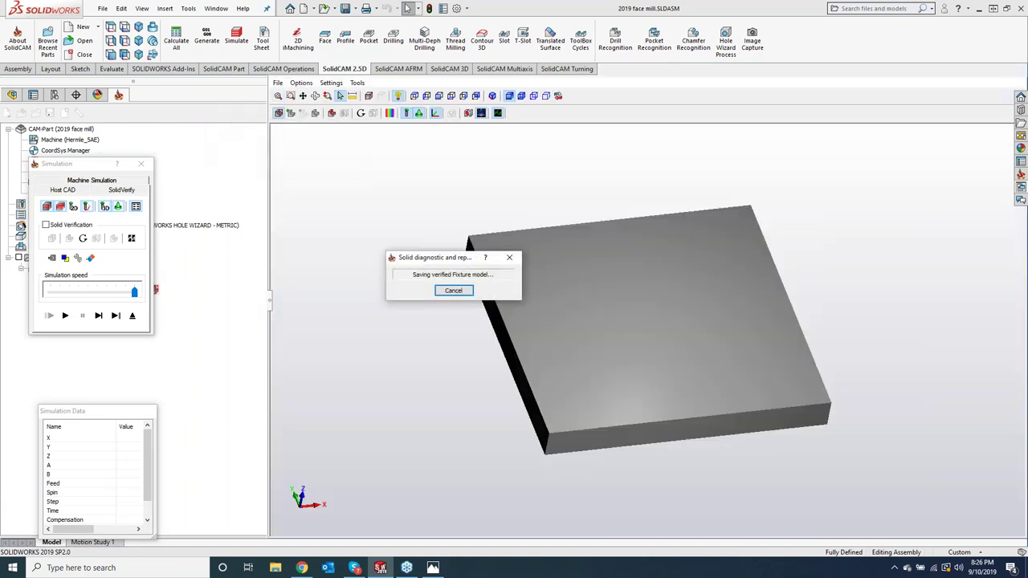
pyautogui.scroll(-1, 530, 317)
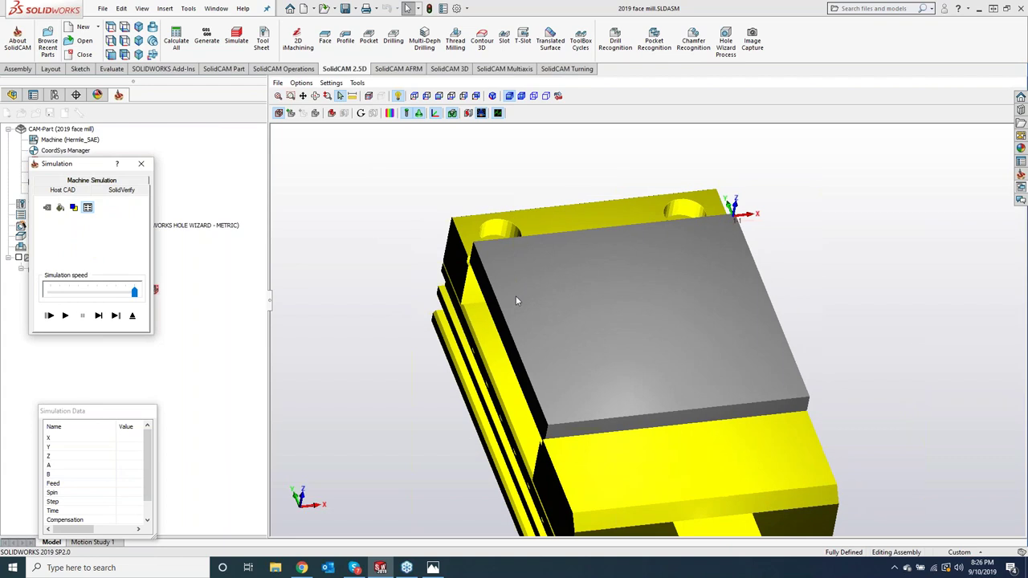
pyautogui.moveTo(559, 338); pyautogui.dragTo(572, 318, button='middle')
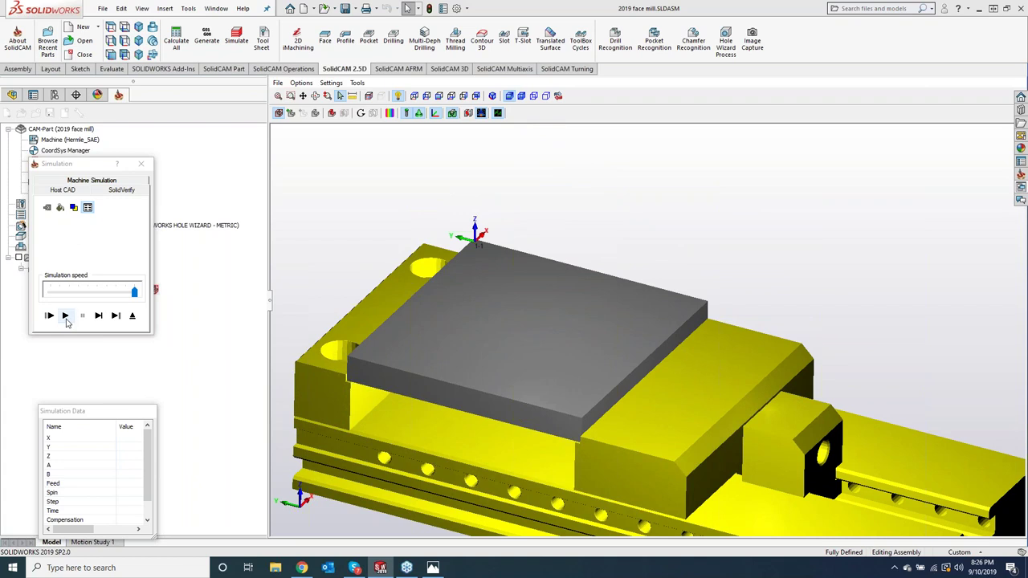
pyautogui.click(98, 316)
pyautogui.click(98, 315)
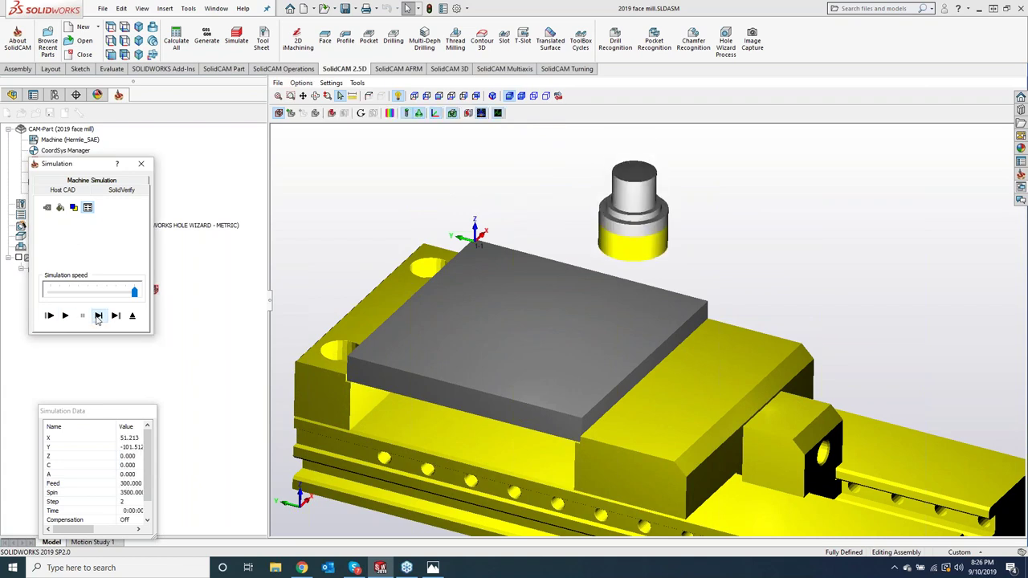
pyautogui.click(98, 315)
pyautogui.click(98, 316)
pyautogui.click(98, 315)
pyautogui.click(98, 315)
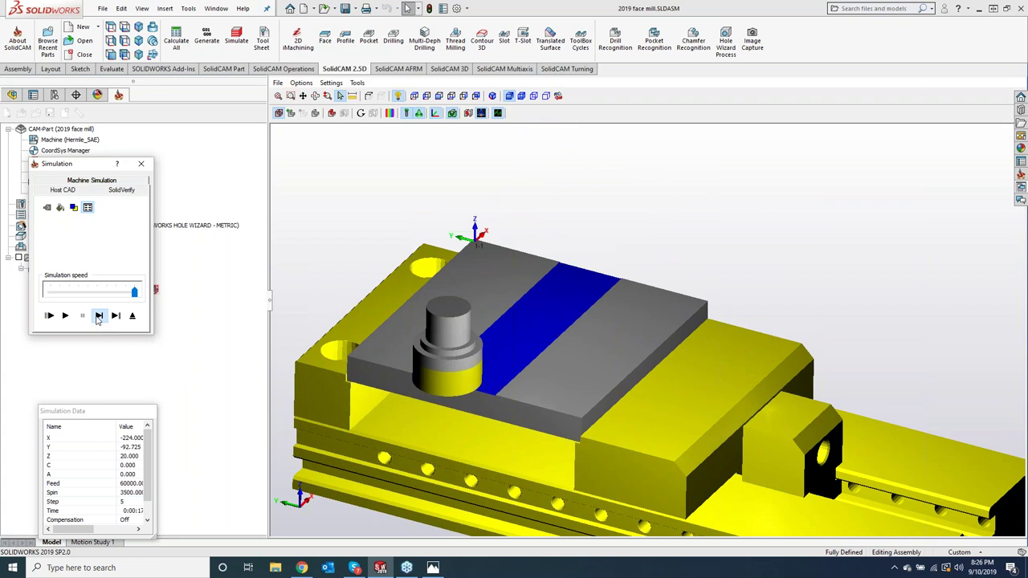
pyautogui.click(139, 165)
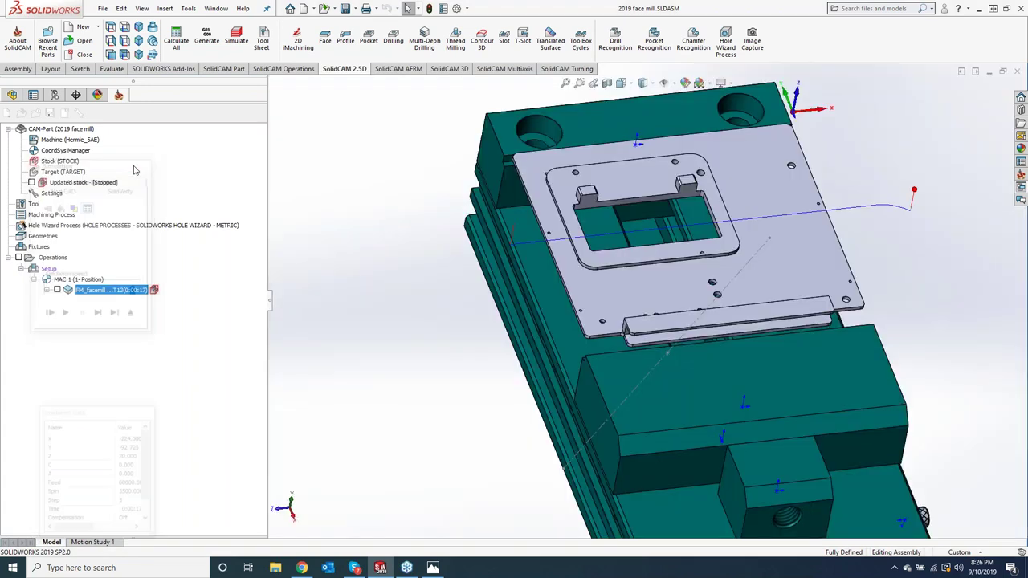
# - Change FM_facemill to Hatch with 17.499 Fillet corners, recalculate, and open the simulation
pyautogui.click(324, 179)
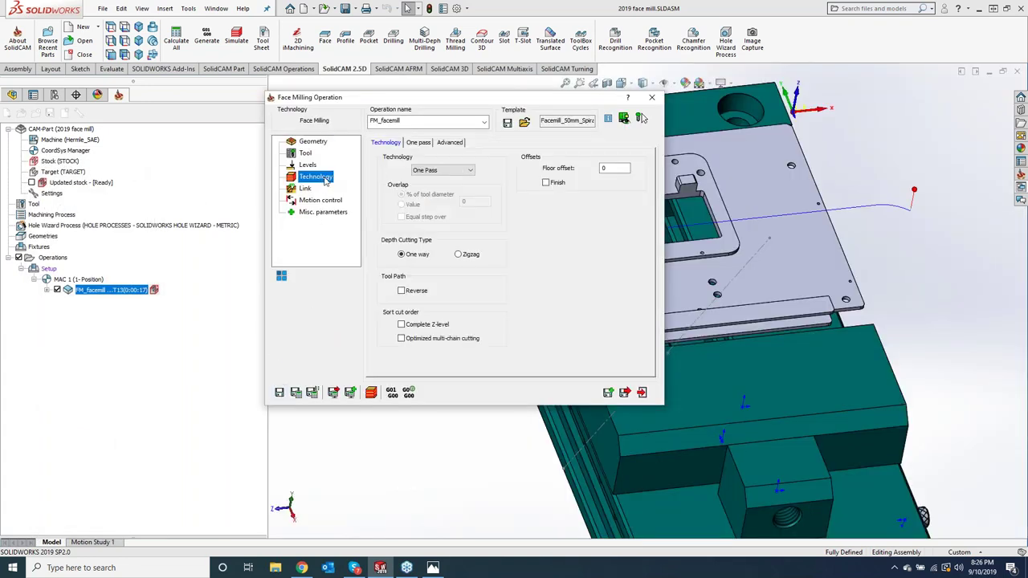
pyautogui.click(432, 172)
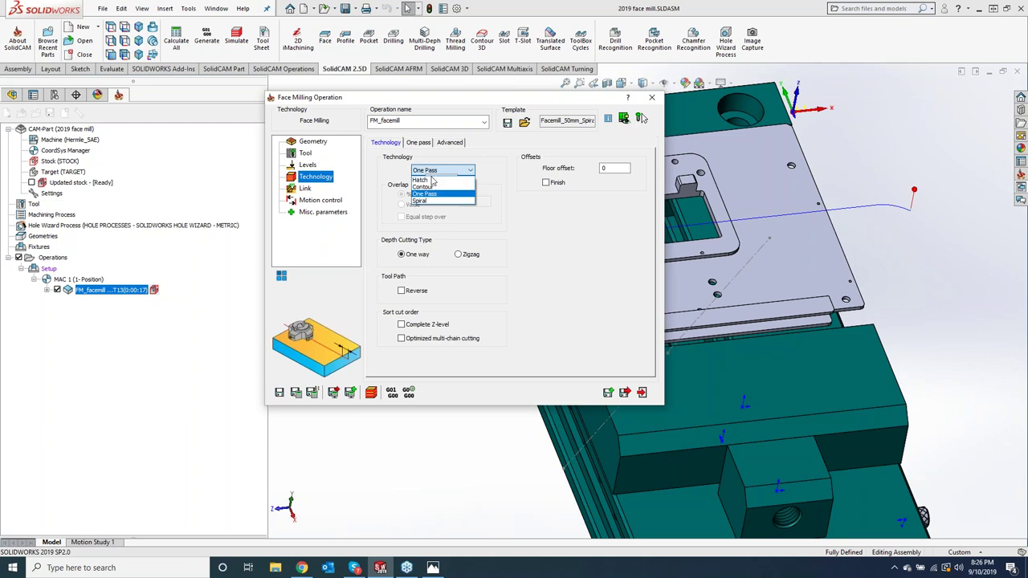
pyautogui.click(424, 180)
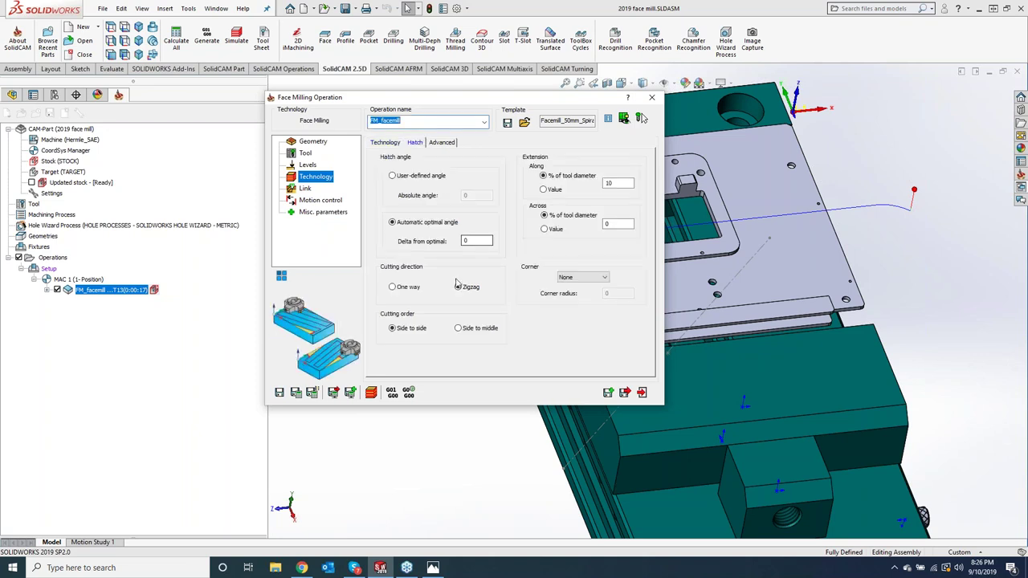
pyautogui.click(572, 278)
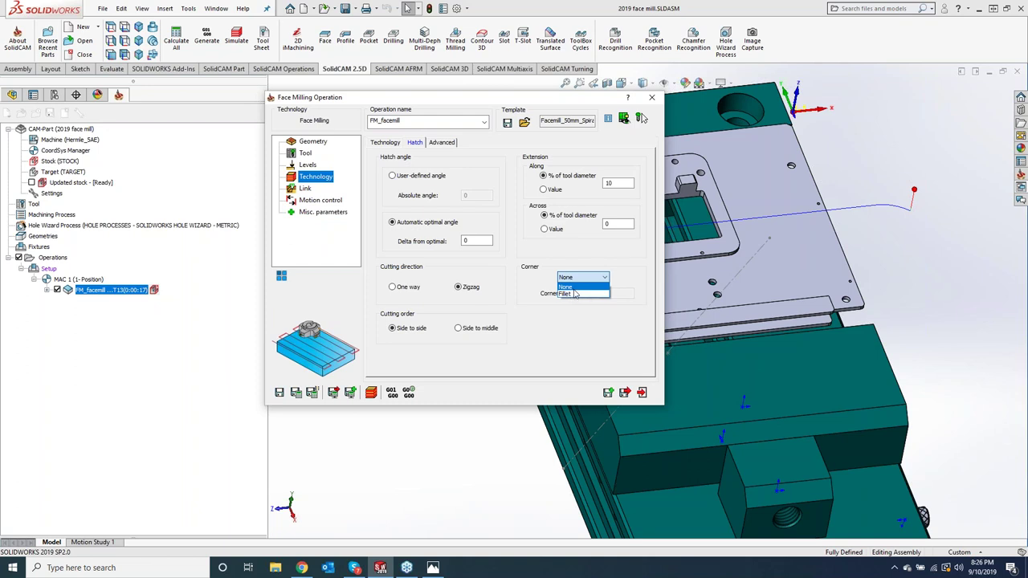
pyautogui.click(575, 295)
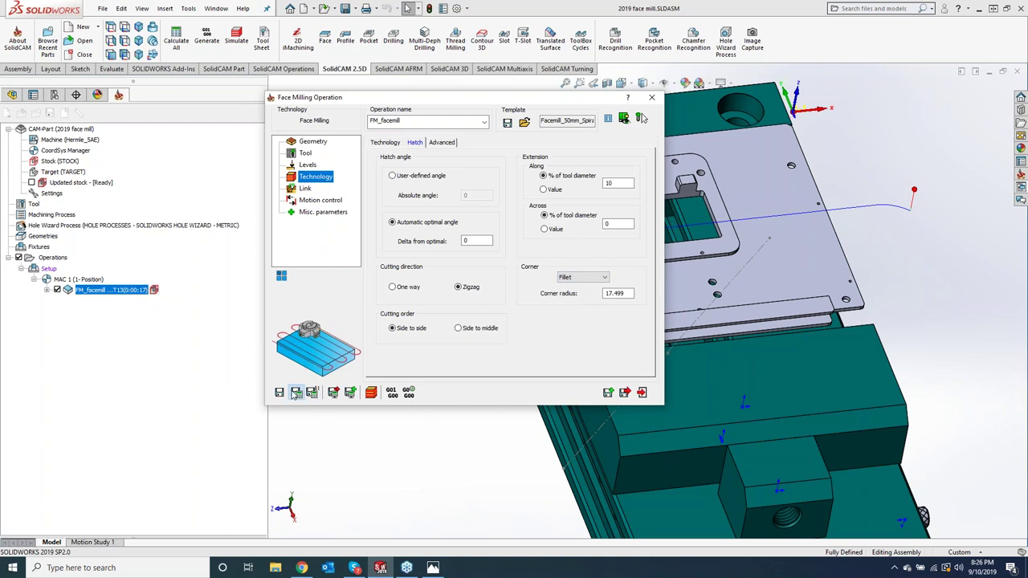
pyautogui.click(295, 391)
pyautogui.click(370, 392)
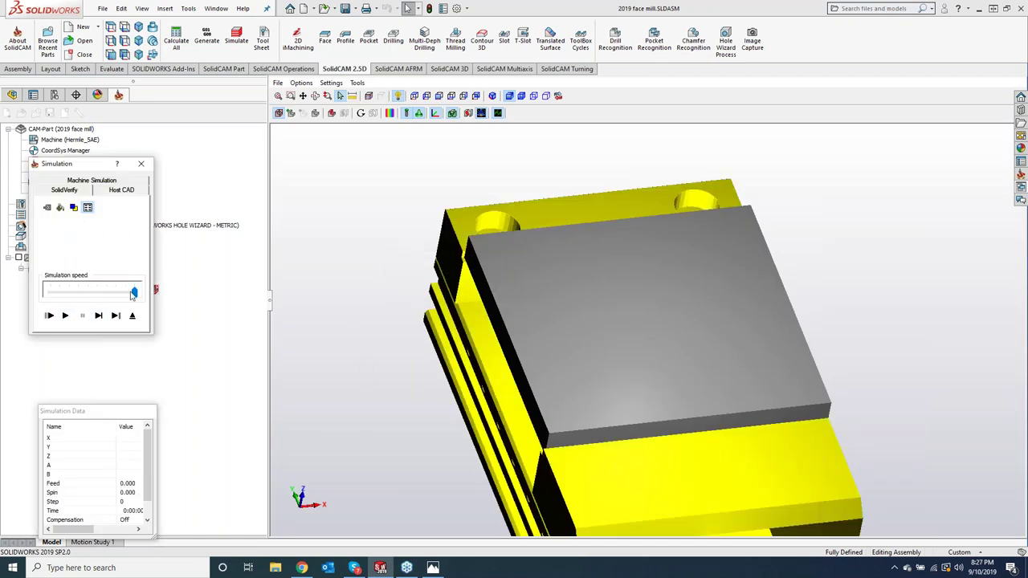
# - Play the hatch cut at slow speed, compare machined stock to target, then close the comparison
pyautogui.moveTo(134, 293); pyautogui.dragTo(49, 301)
pyautogui.click(65, 315)
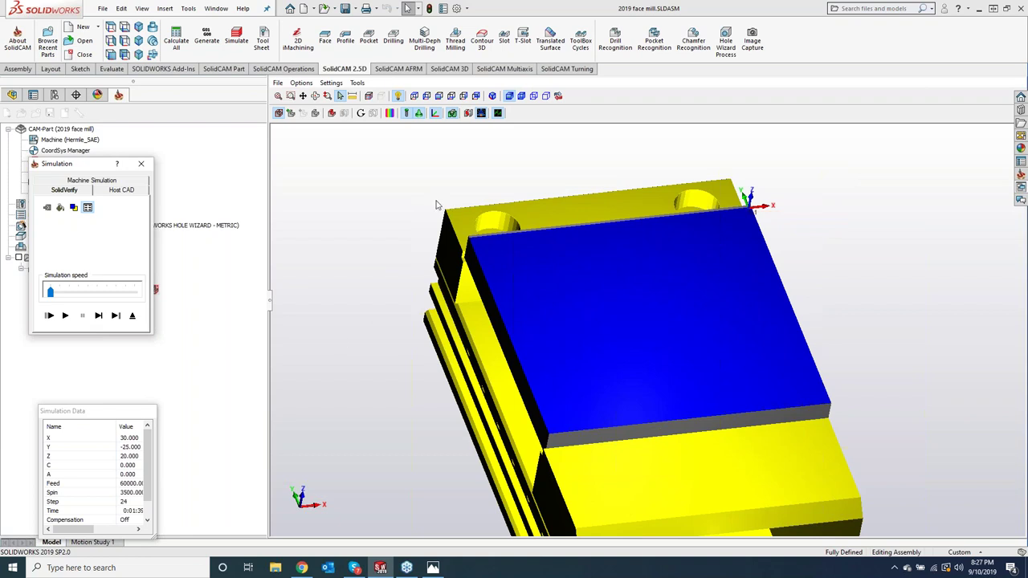
pyautogui.click(390, 112)
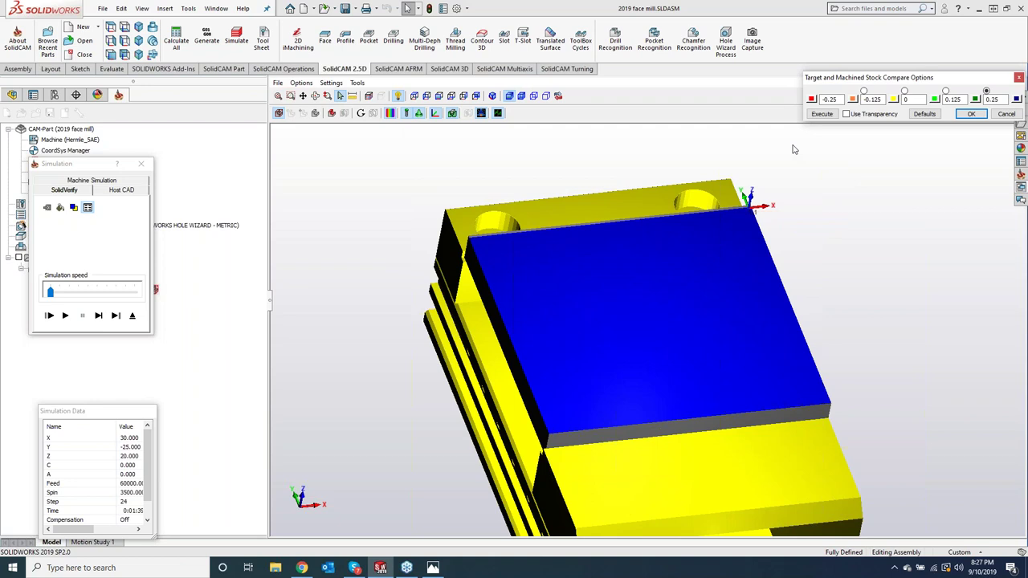
pyautogui.click(815, 115)
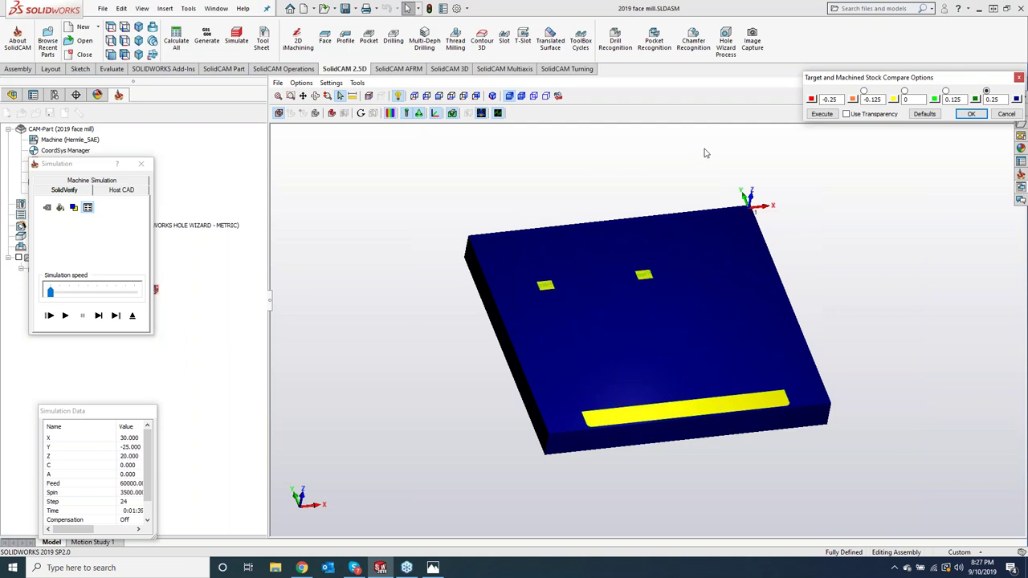
pyautogui.click(907, 99)
pyautogui.scroll(2, 673, 273)
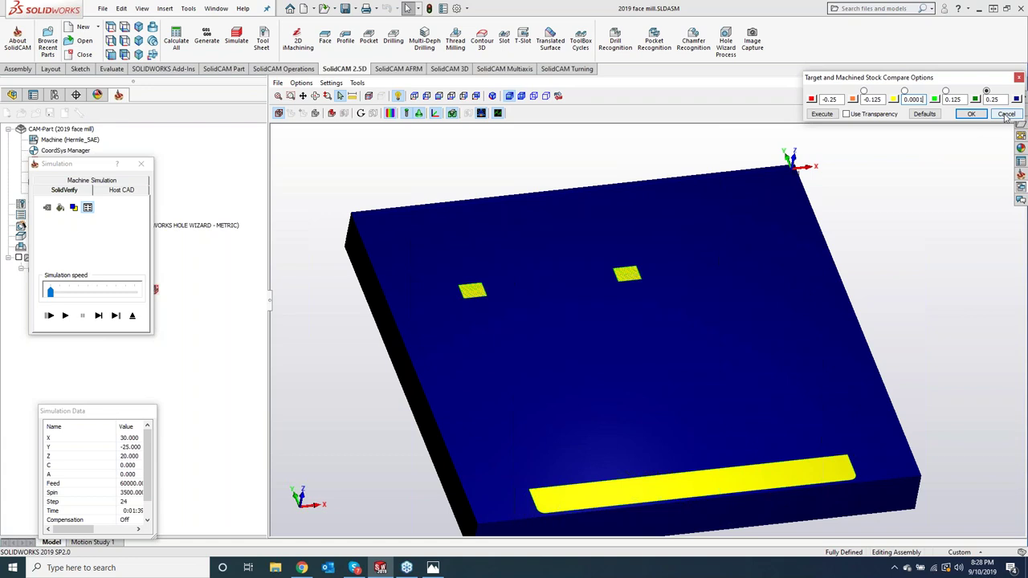
pyautogui.click(1007, 114)
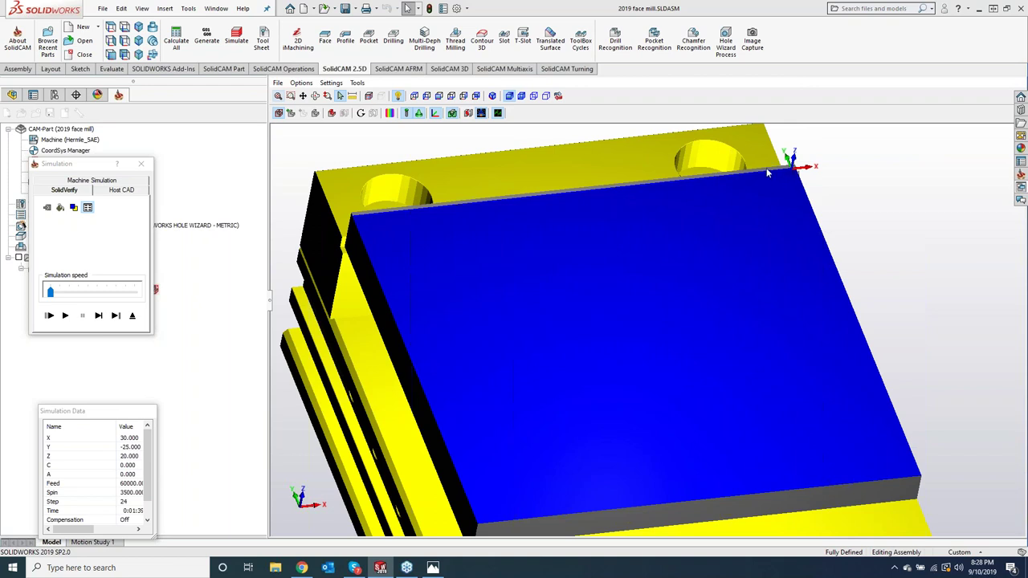
# - Set the Across extension to 10% of tool diameter, recalculate, and replay to step 28
pyautogui.click(141, 164)
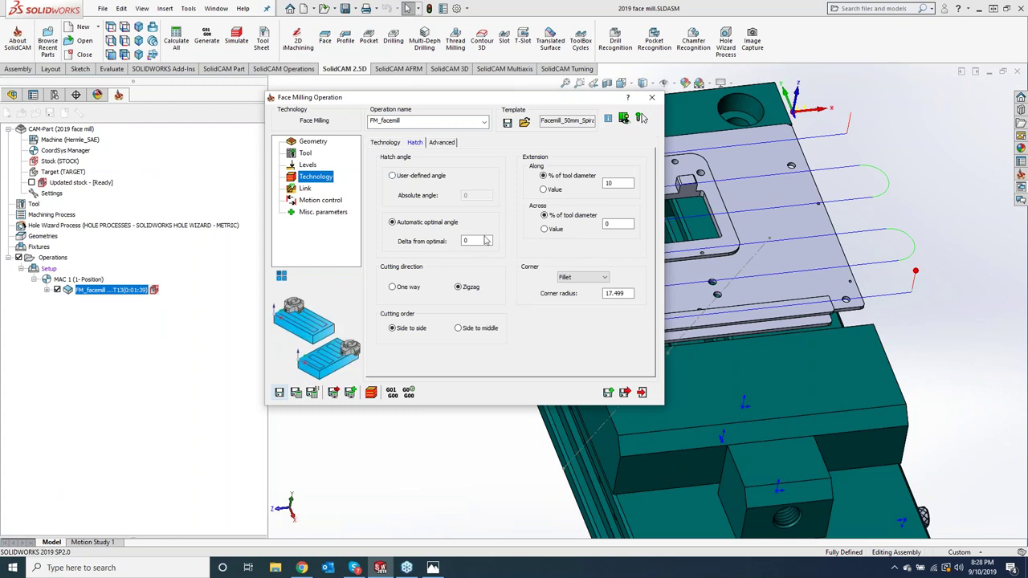
pyautogui.doubleClick(618, 224)
pyautogui.write('10')
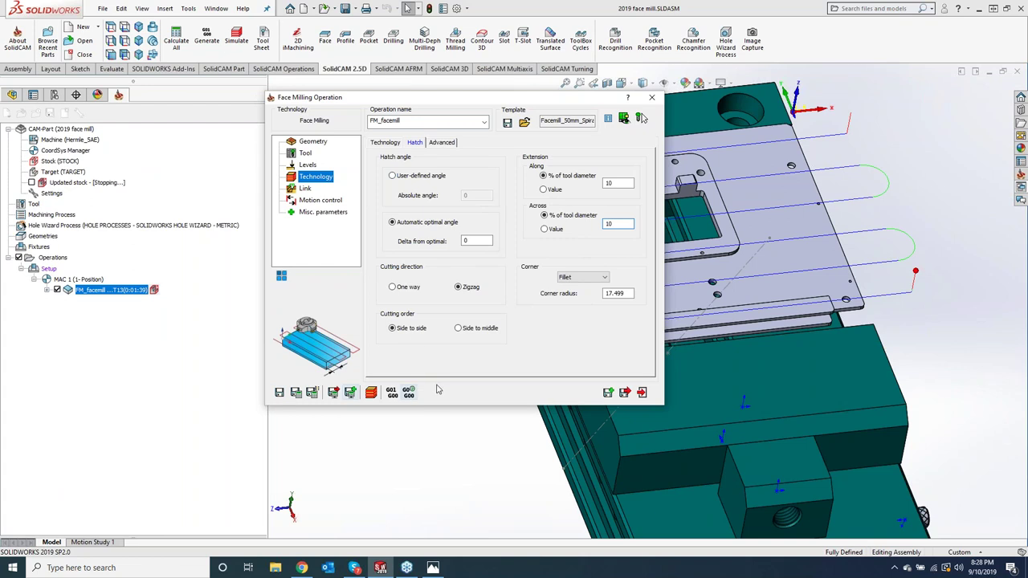
pyautogui.press('Tab')
pyautogui.click(372, 393)
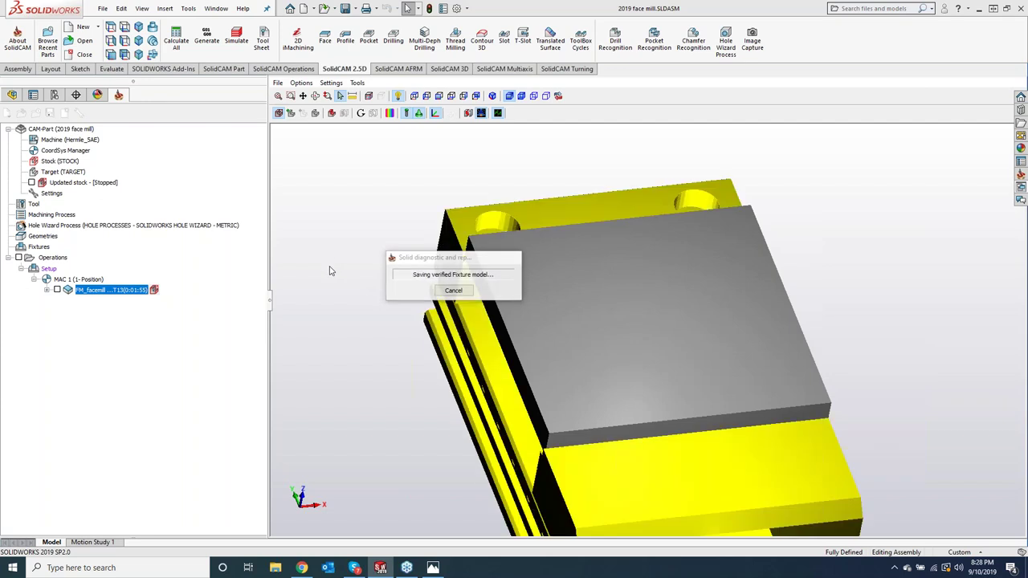
pyautogui.click(68, 316)
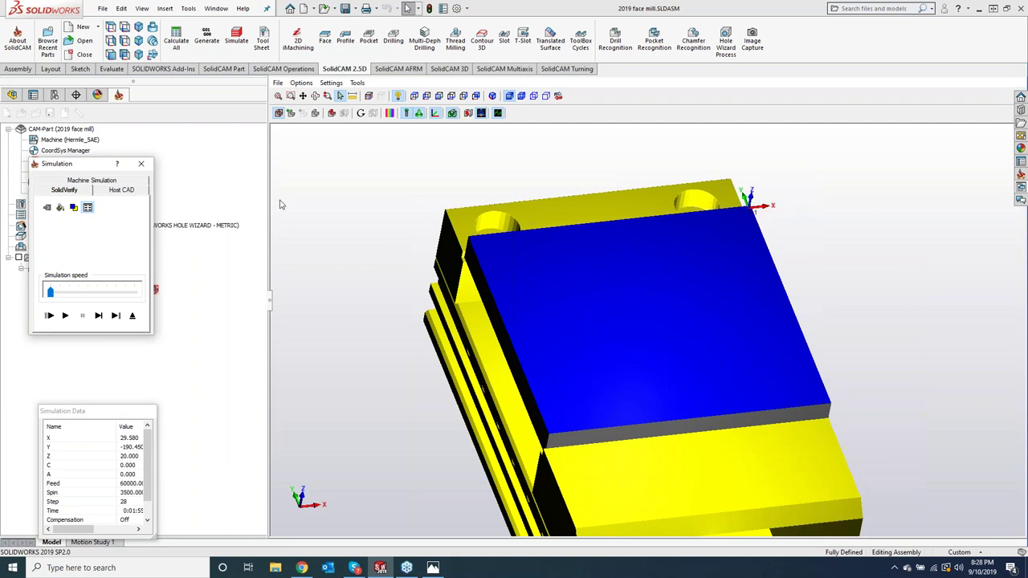
# - Review the Motion control, Tool, Levels and Technology pages, then open the Template Manager
pyautogui.click(141, 166)
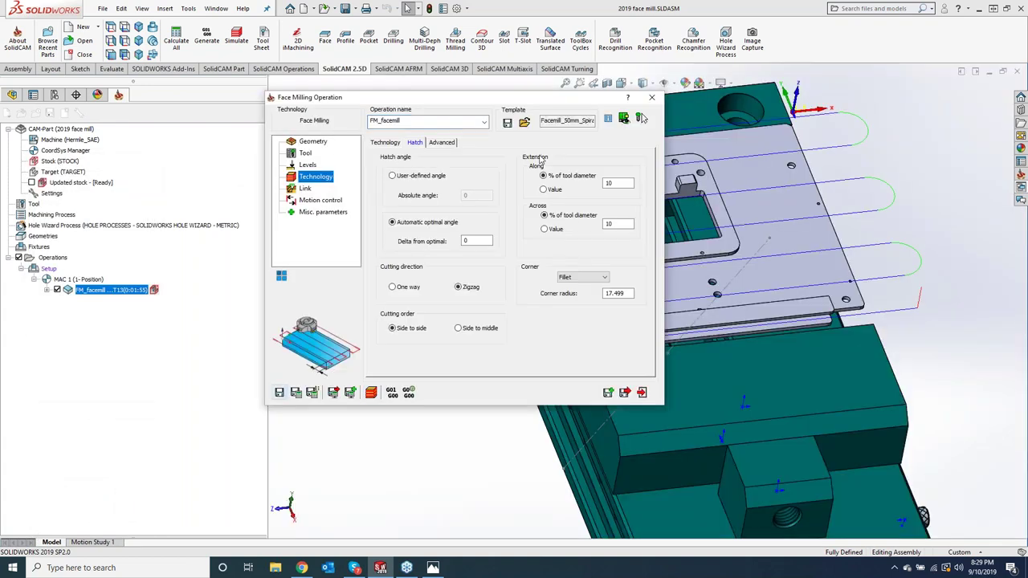
pyautogui.moveTo(499, 102); pyautogui.dragTo(314, 98)
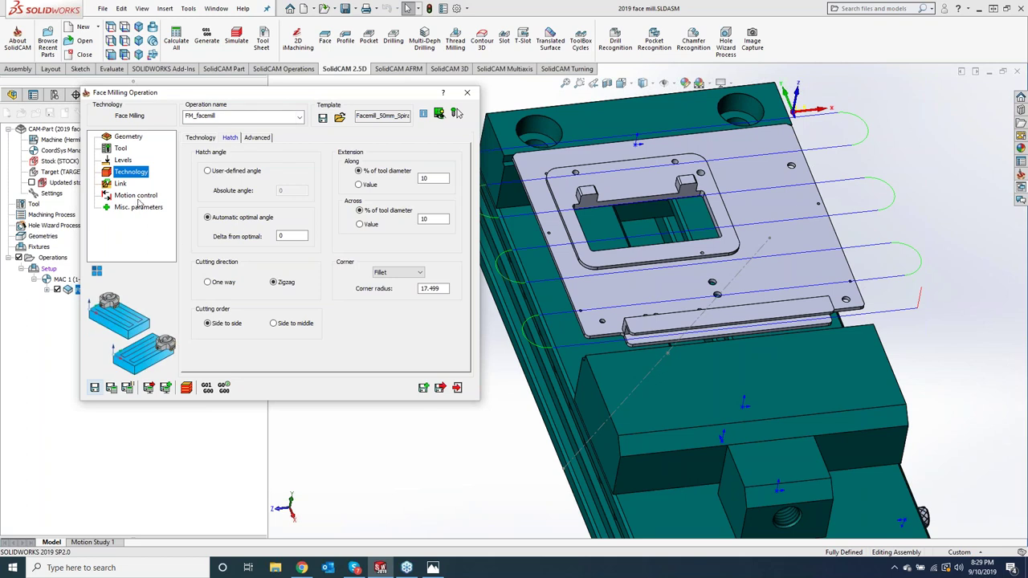
pyautogui.click(137, 196)
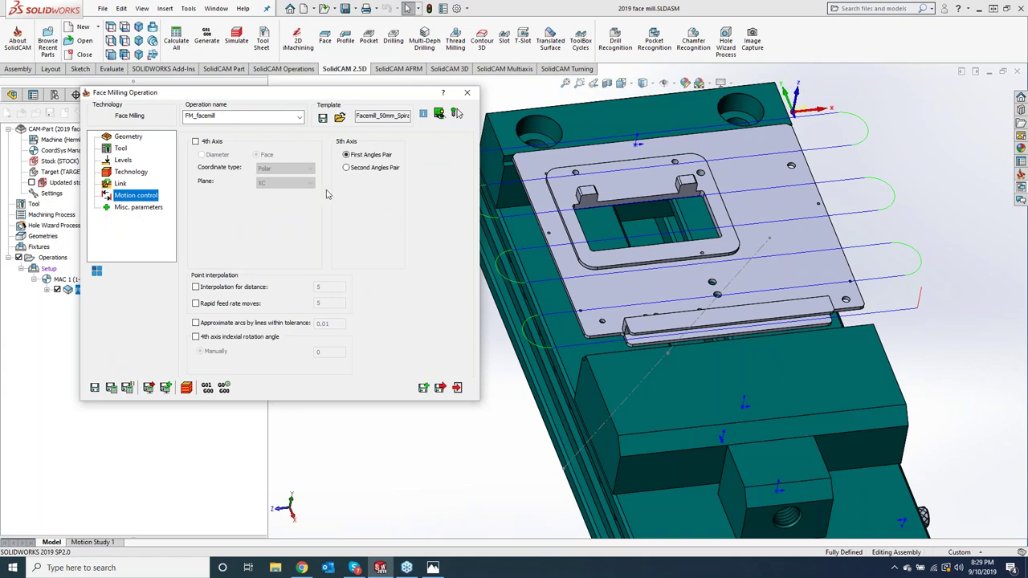
pyautogui.click(120, 148)
pyautogui.click(122, 160)
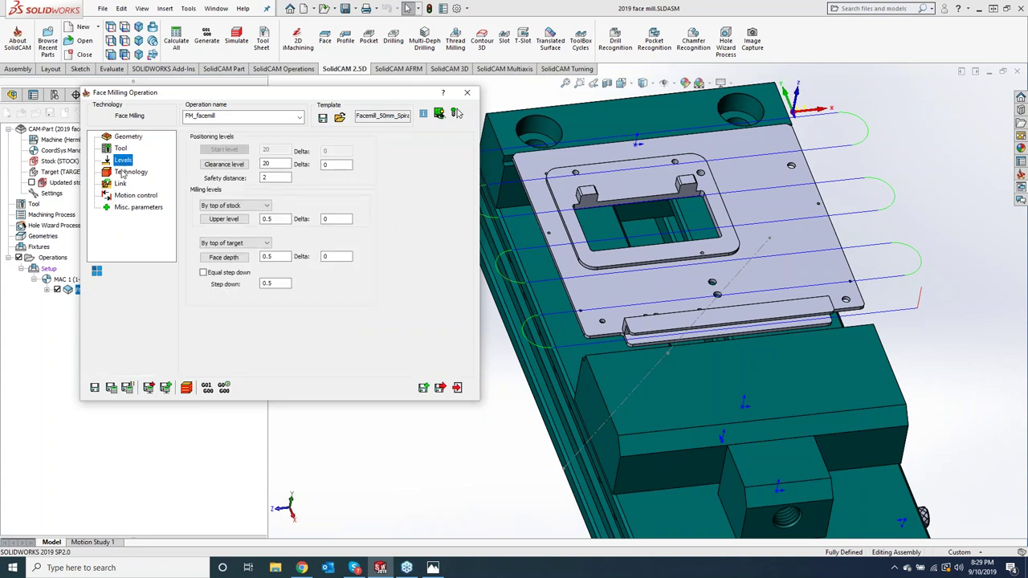
pyautogui.click(125, 172)
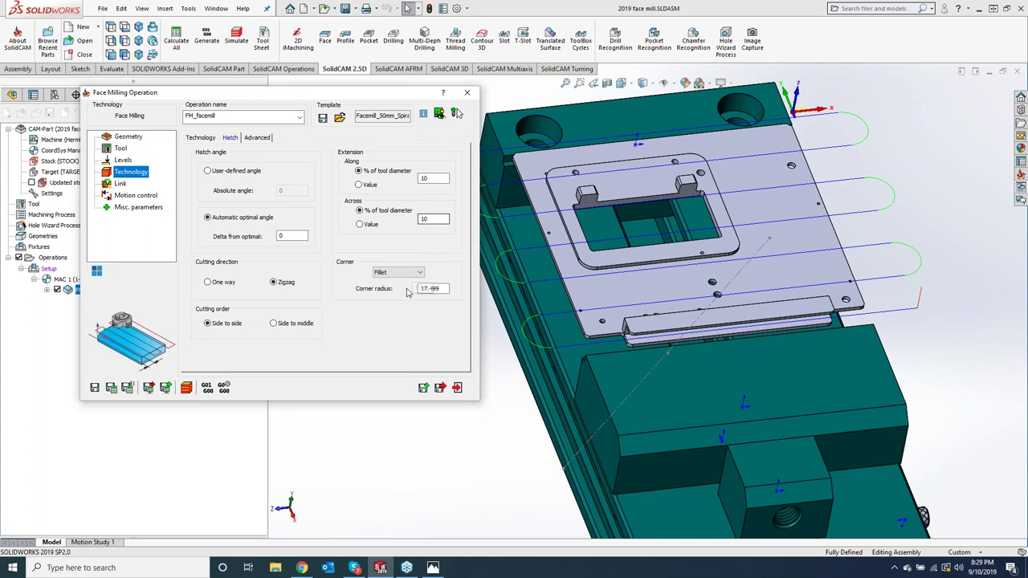
pyautogui.click(323, 119)
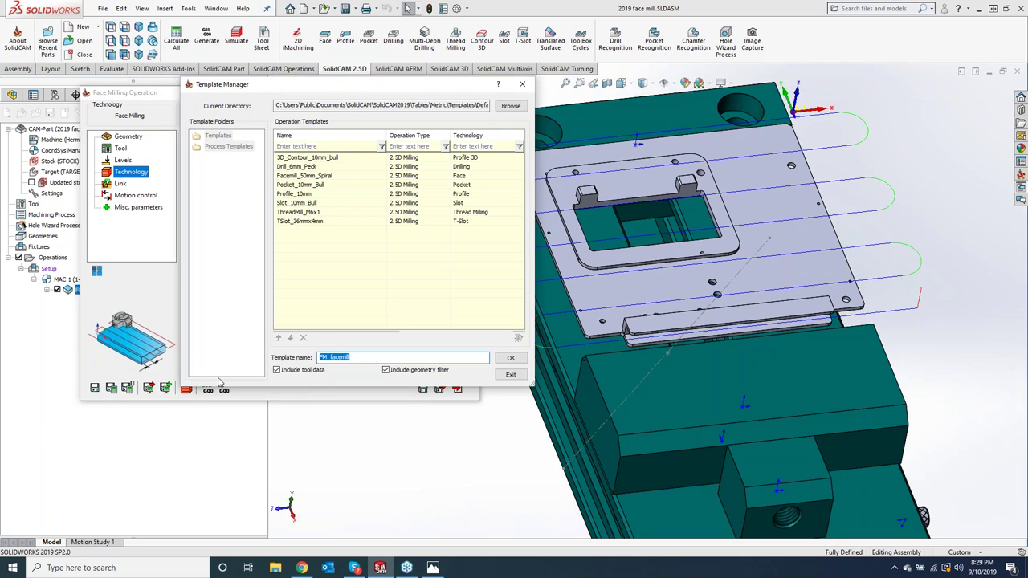
# - Save the template under the Facemill_50mm_Spiral name and exit the Template Manager
pyautogui.click(303, 177)
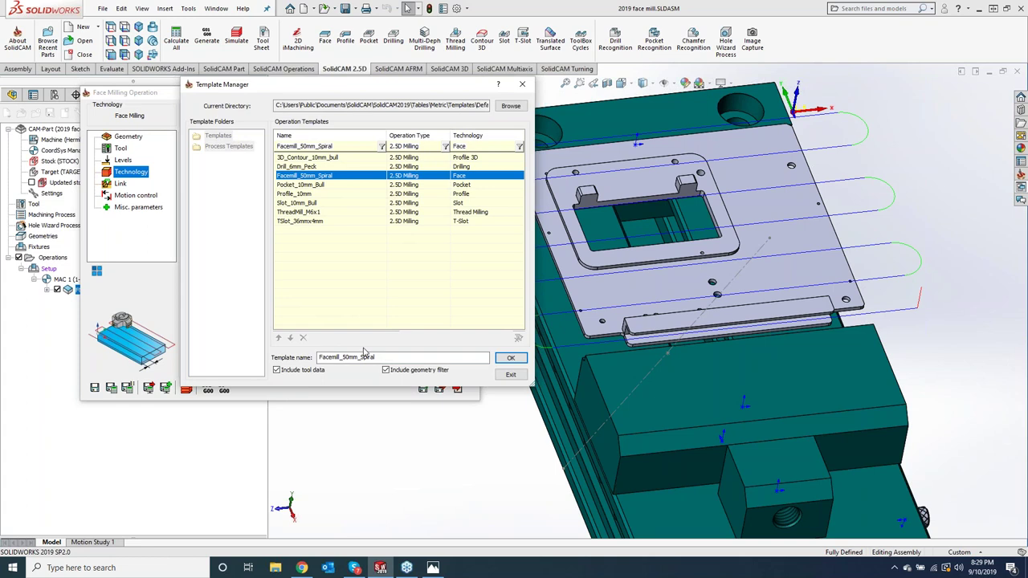
pyautogui.click(514, 375)
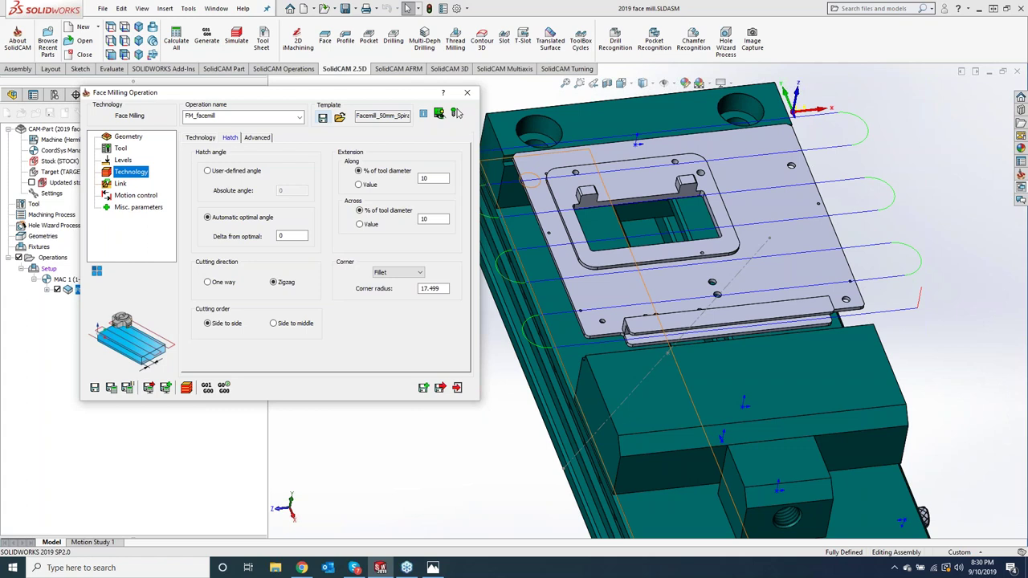
# - Show the KevCAM Night School page in Chrome with the Sept. 10th and Sept. 24th classes
pyautogui.click(301, 568)
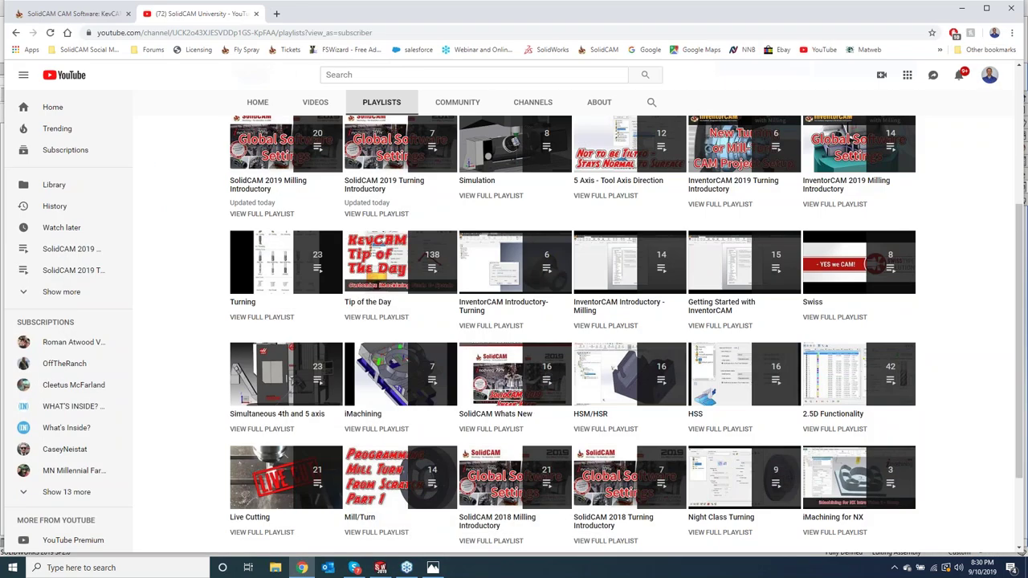
pyautogui.click(23, 15)
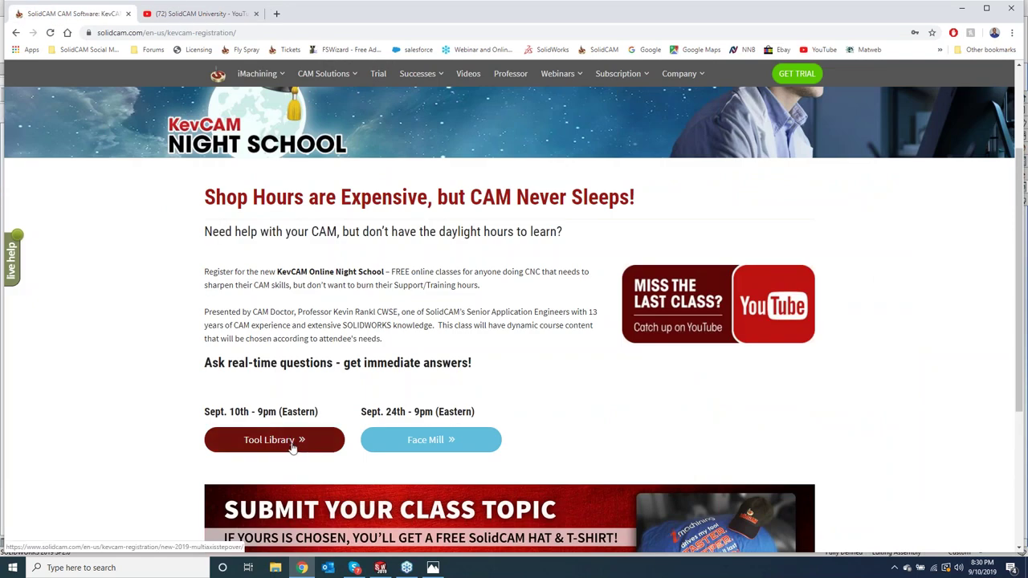